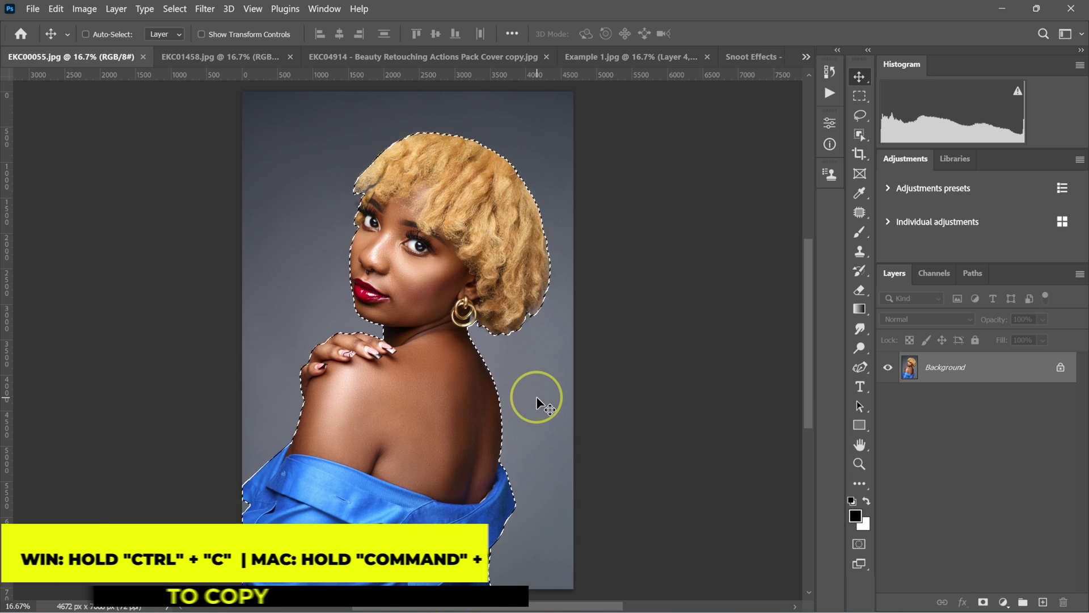
# Copy the selected subject and paste it as Layer 1 above the Background.
pyautogui.hotkey('ctrl', 'c')
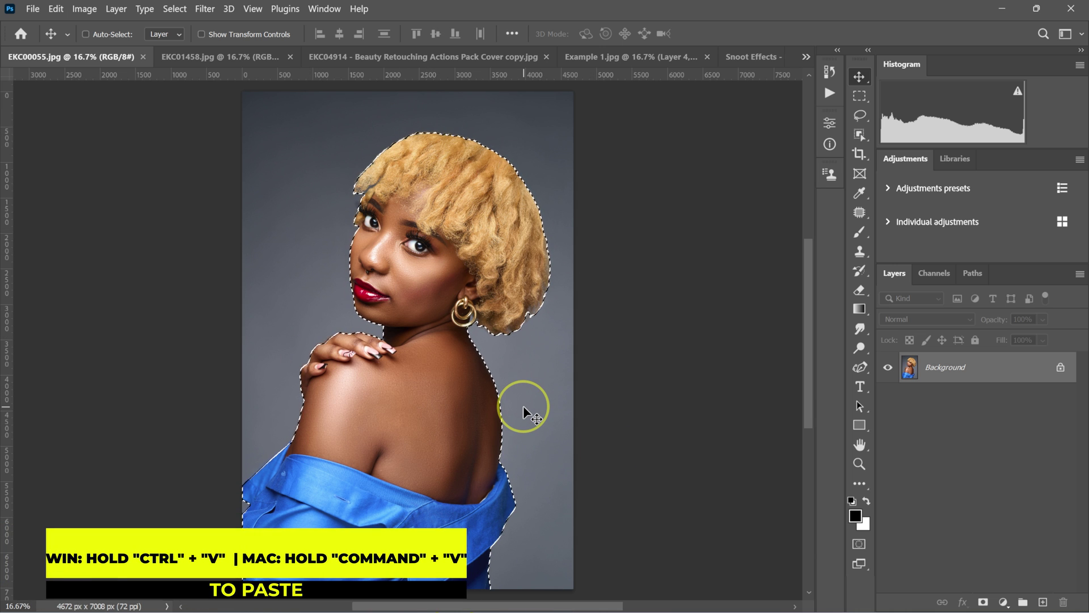
pyautogui.press('ctrl')
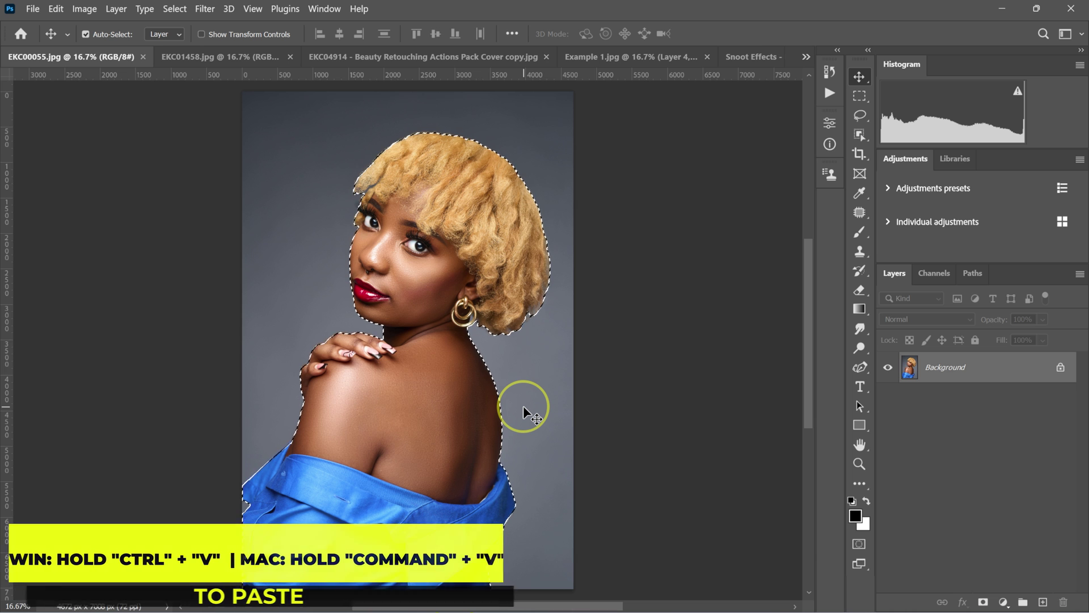
pyautogui.hotkey('ctrl', 'v')
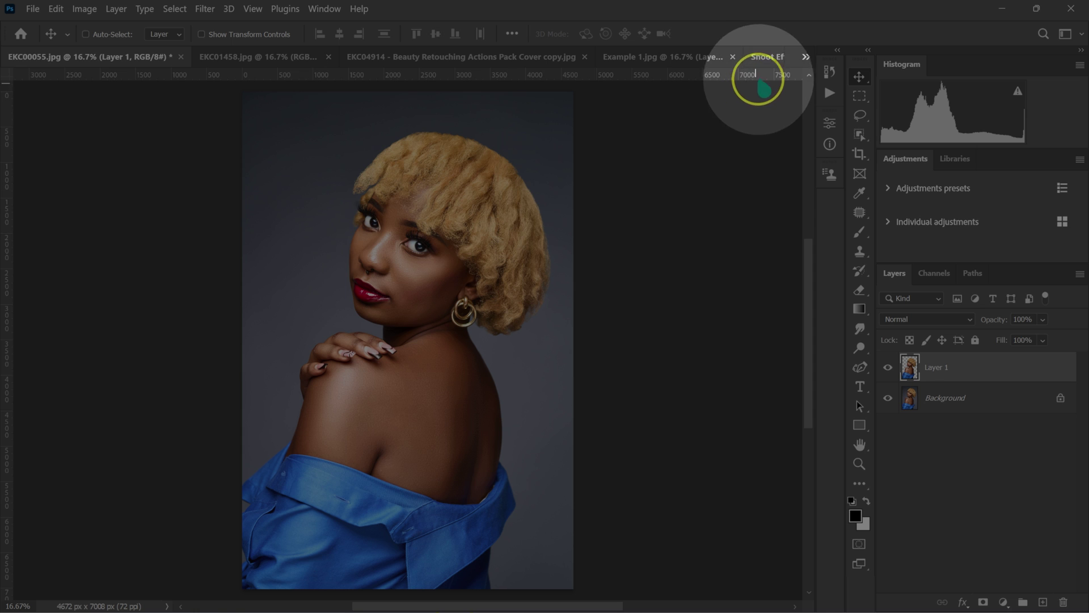
# Marquee-select the squiggle tile in Snoot Effects, then target the portrait's Background layer.
pyautogui.click(767, 56)
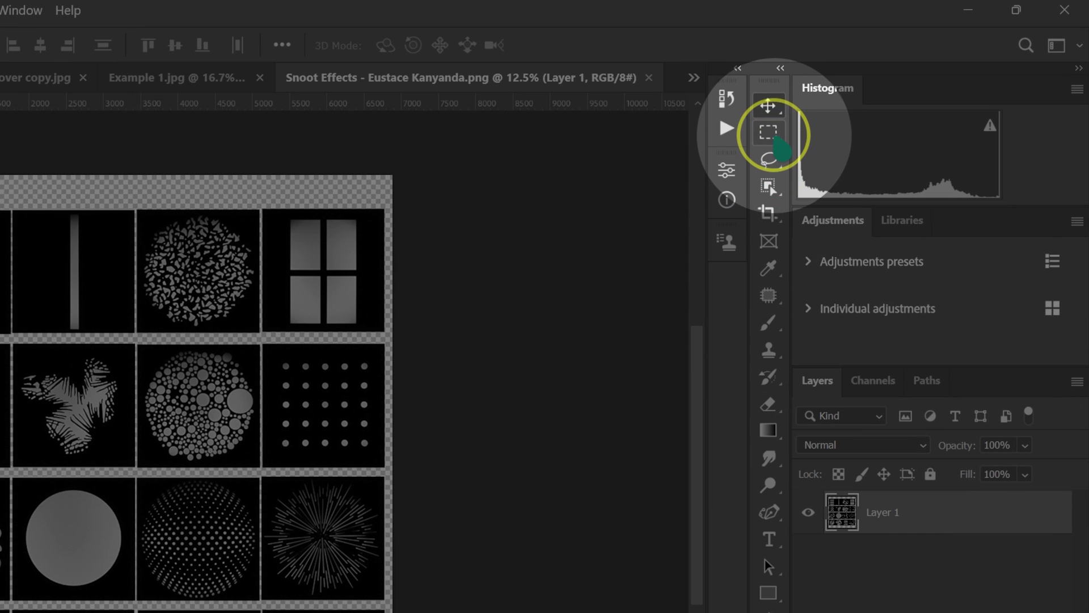
pyautogui.moveTo(771, 137); pyautogui.dragTo(817, 140)
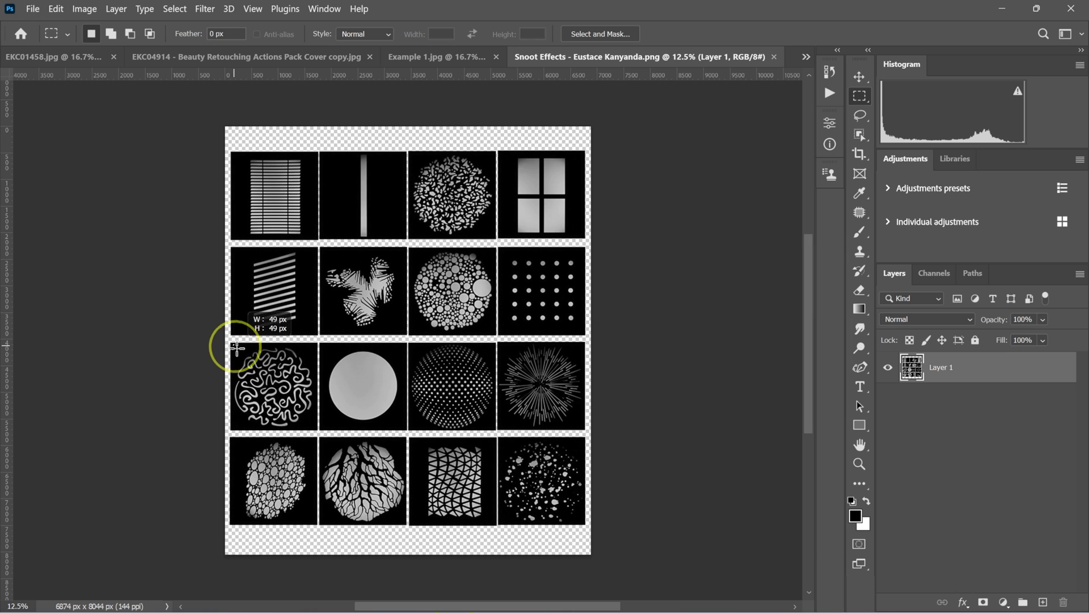
pyautogui.moveTo(237, 347); pyautogui.dragTo(317, 432)
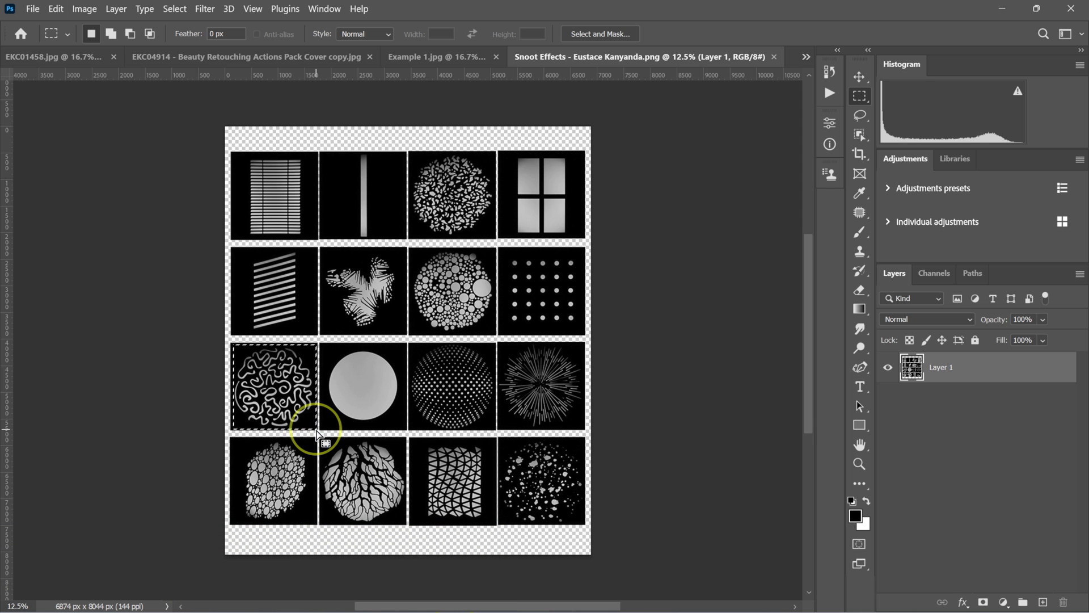
pyautogui.click(50, 57)
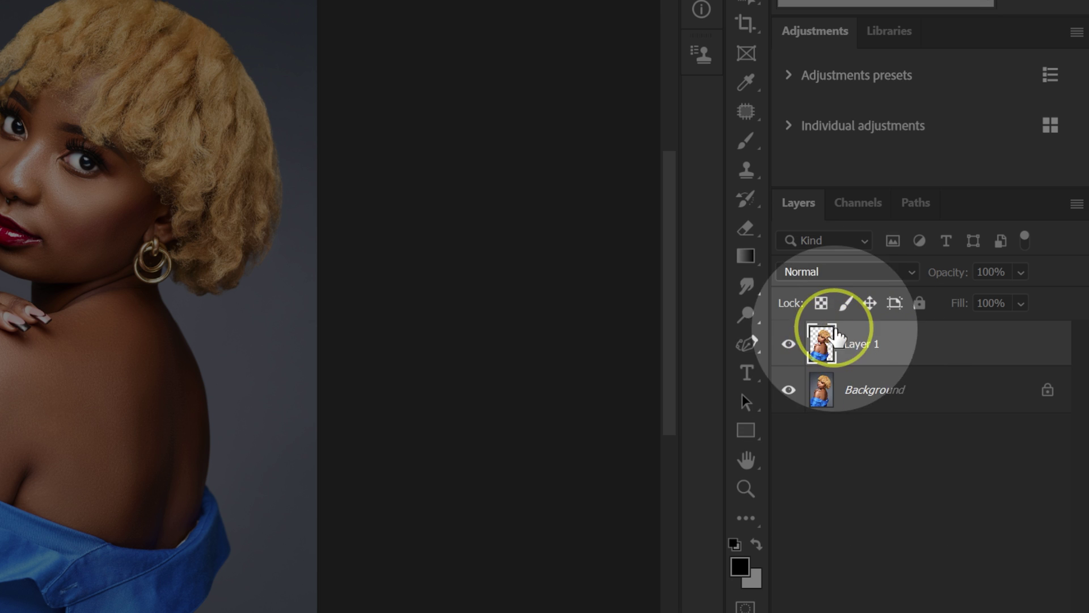
pyautogui.click(861, 394)
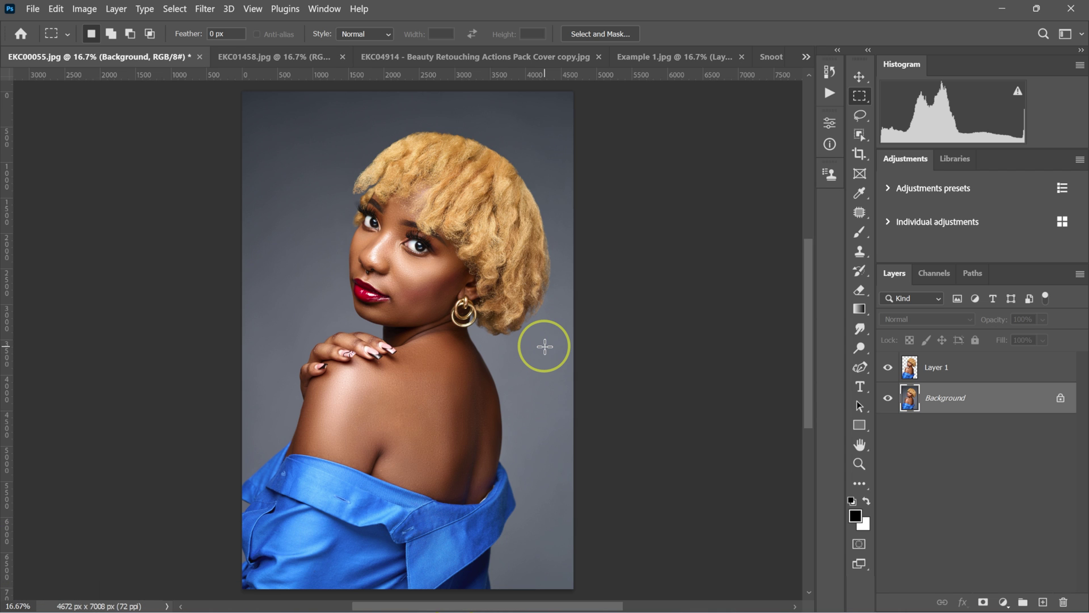
# Paste the squiggle as Layer 2 above Background and convert it to a Smart Object.
pyautogui.hotkey('ctrl', 'v')
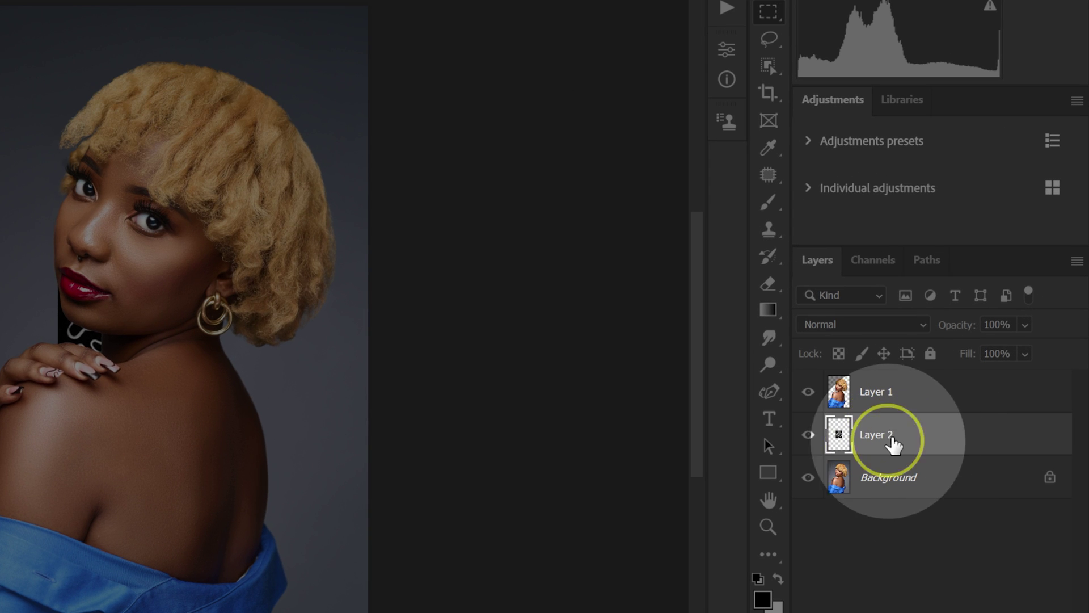
pyautogui.rightClick(939, 437)
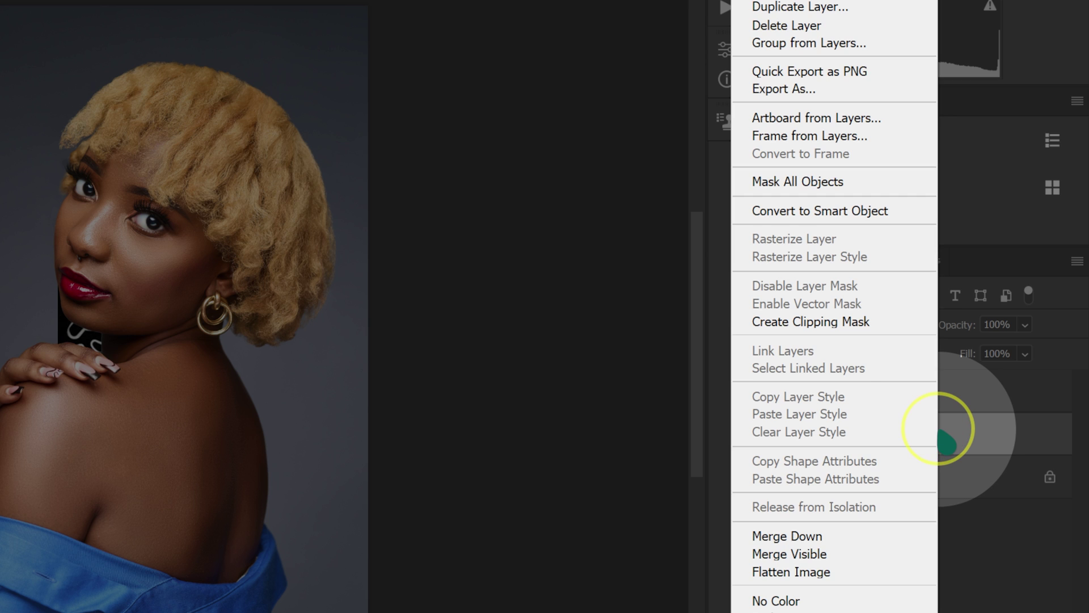
pyautogui.click(886, 212)
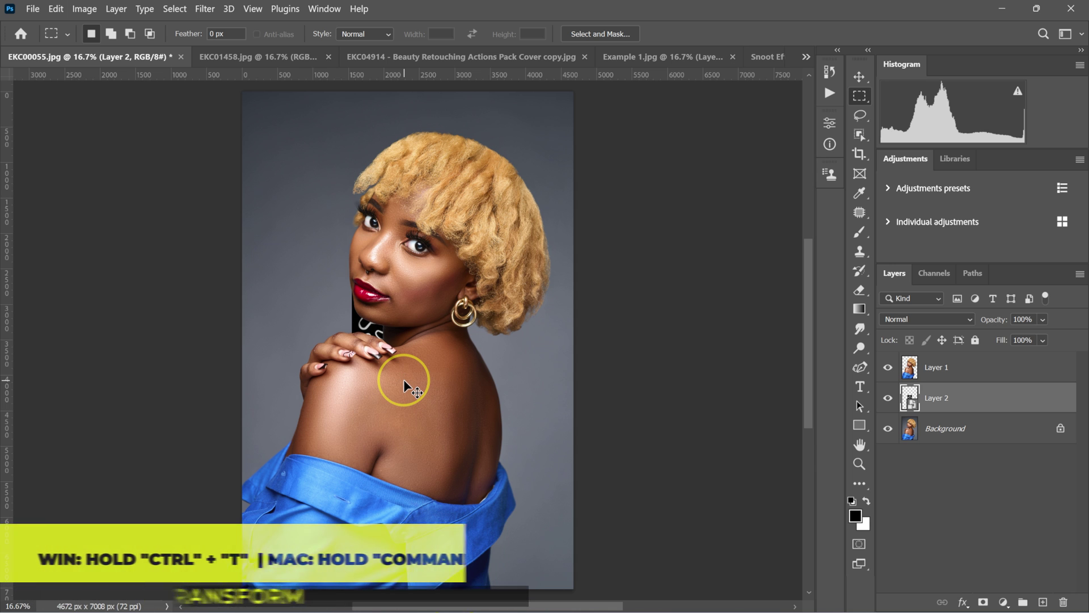
# Scale the squiggle pattern to about 304% behind the subject's head and commit.
pyautogui.hotkey('ctrl', 't')
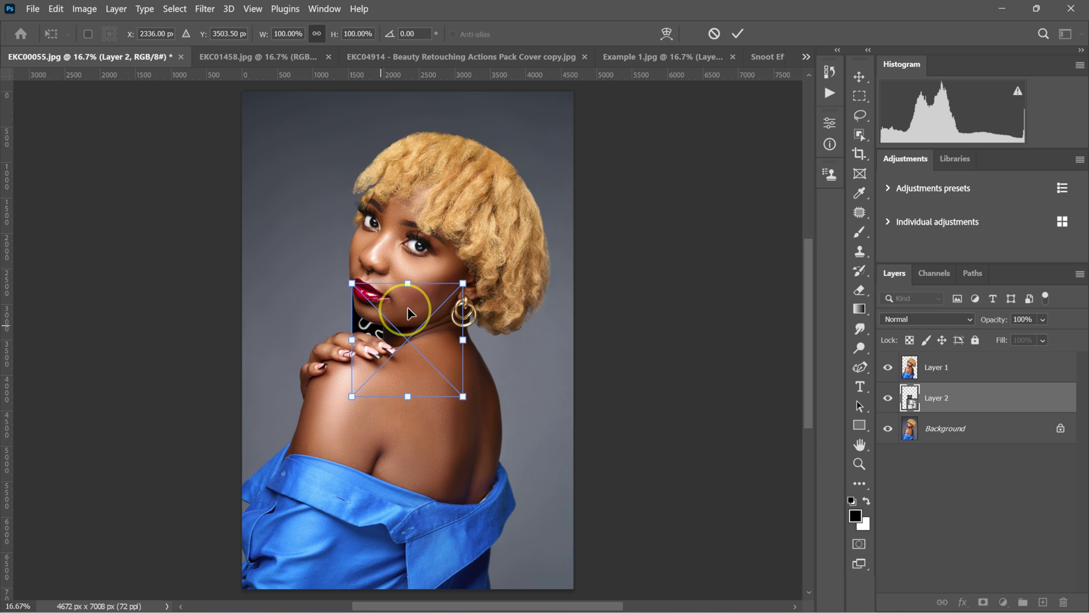
pyautogui.moveTo(409, 283); pyautogui.dragTo(420, 92)
pyautogui.moveTo(407, 396); pyautogui.dragTo(409, 429)
pyautogui.moveTo(417, 212); pyautogui.dragTo(445, 187)
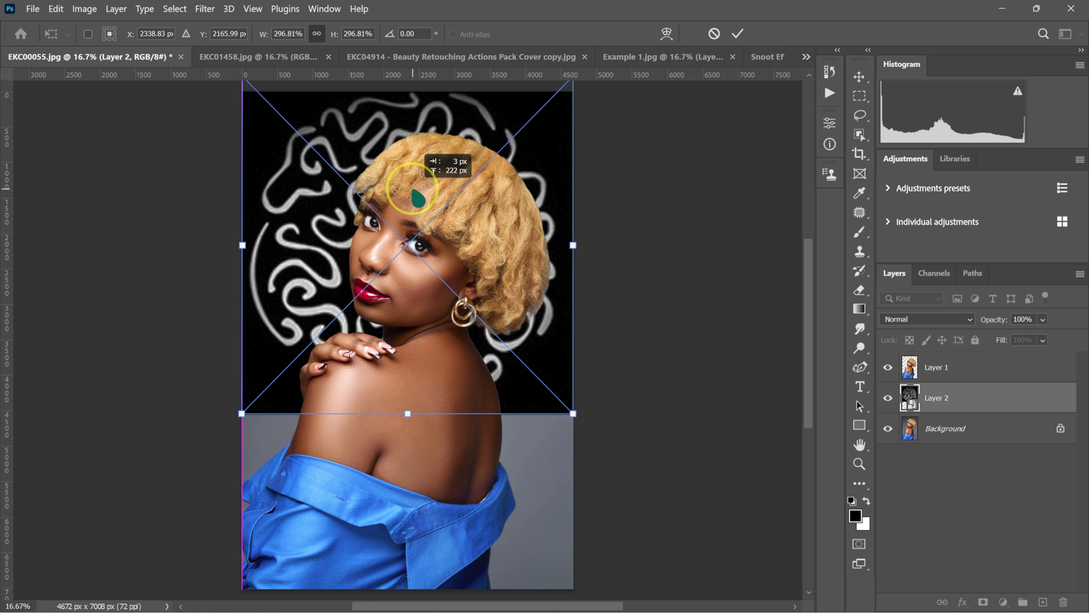
pyautogui.moveTo(409, 416)
pyautogui.mouseDown()
pyautogui.moveTo(416, 438)
pyautogui.moveTo(413, 424)
pyautogui.mouseUp()
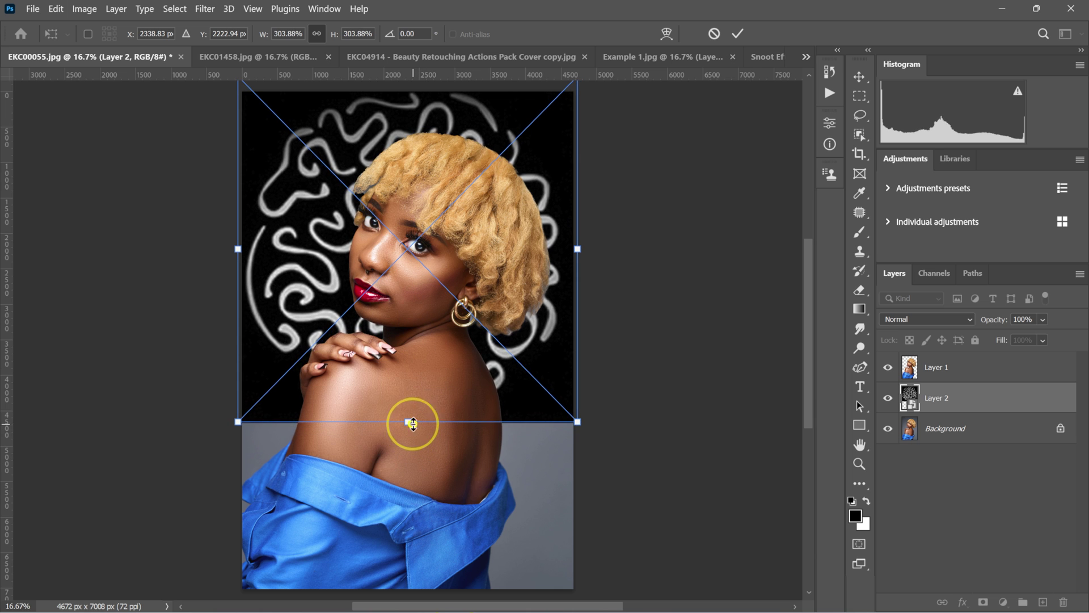
pyautogui.moveTo(420, 287); pyautogui.dragTo(425, 293)
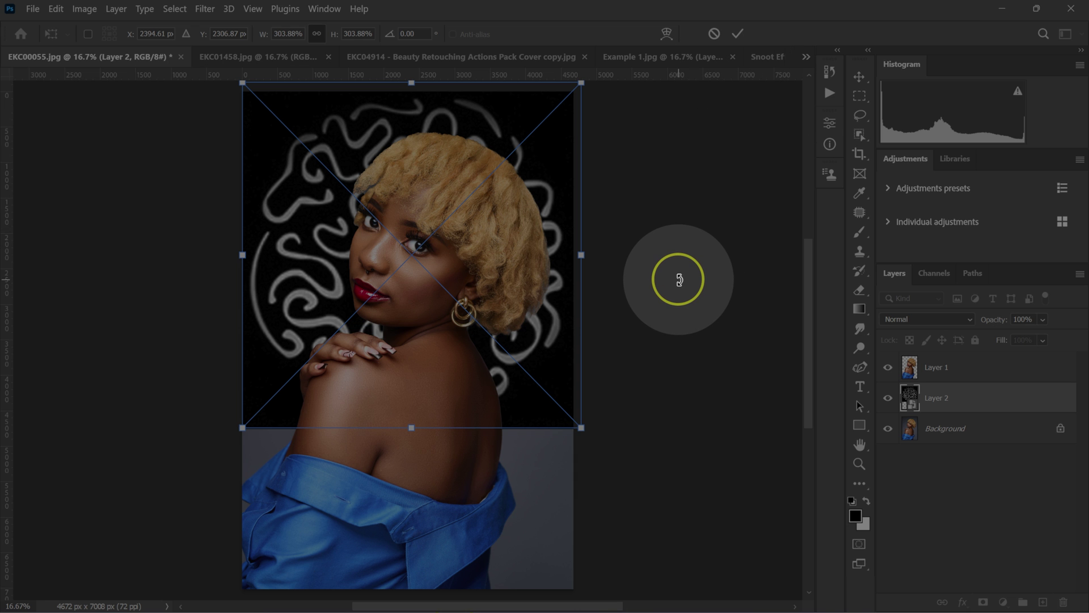
pyautogui.press('Return')
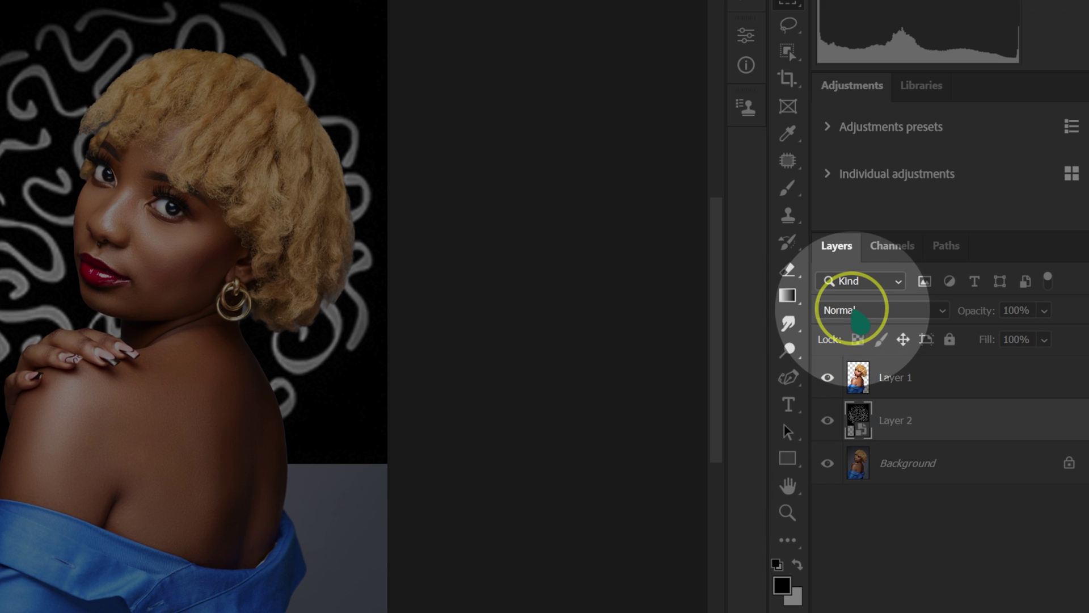
# Set Layer 2's blend mode to Screen and toggle its visibility to compare.
pyautogui.click(844, 312)
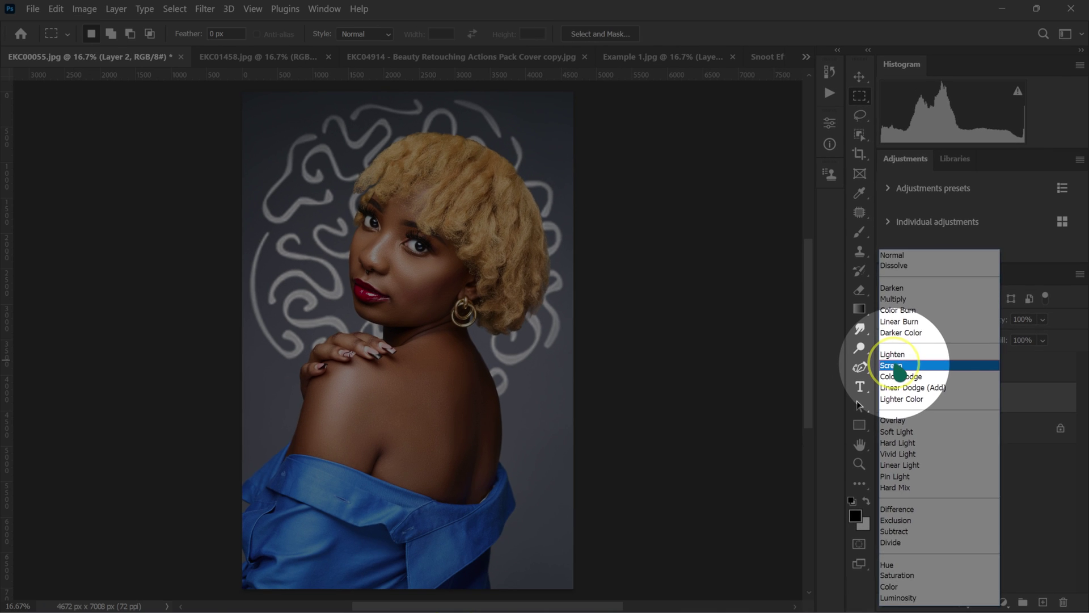
pyautogui.click(840, 375)
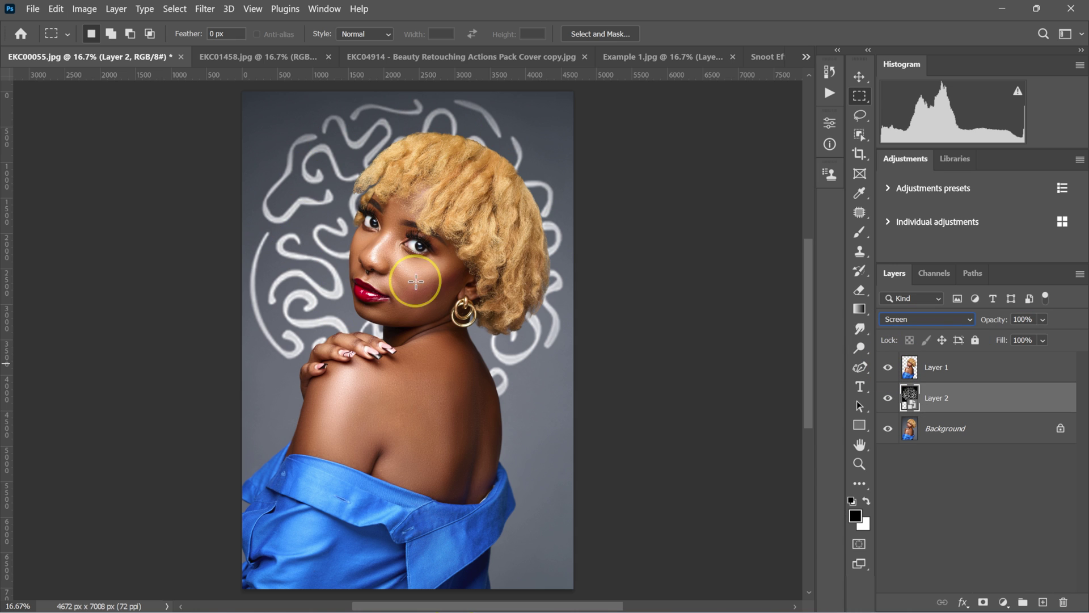
pyautogui.click(888, 398)
pyautogui.click(889, 398)
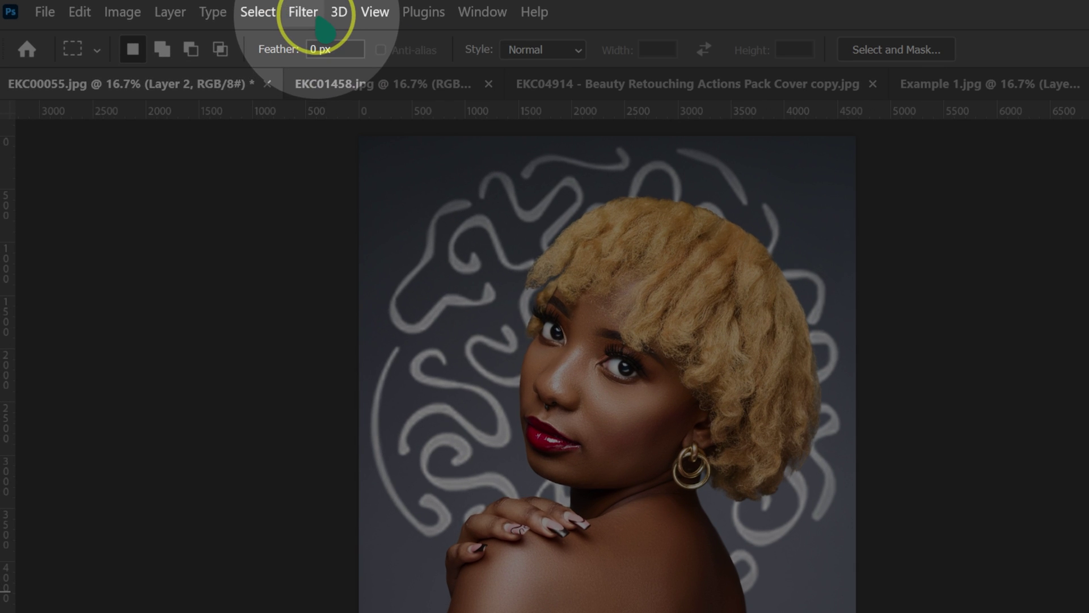
# Apply a Gaussian Blur with a 30.4 px radius to the squiggle pattern.
pyautogui.click(316, 17)
pyautogui.moveTo(316, 275)
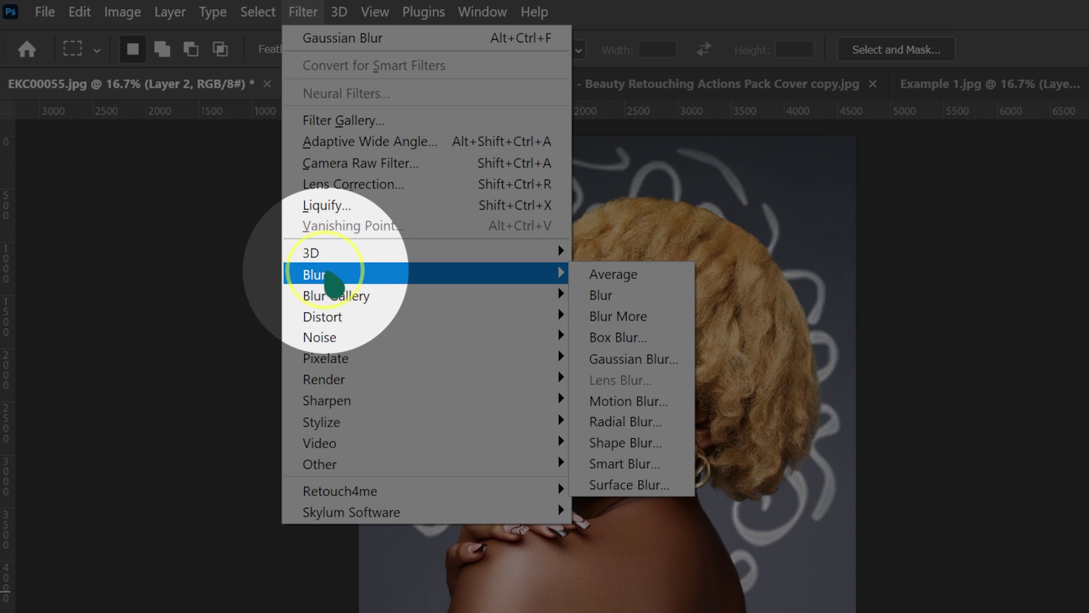
pyautogui.click(629, 360)
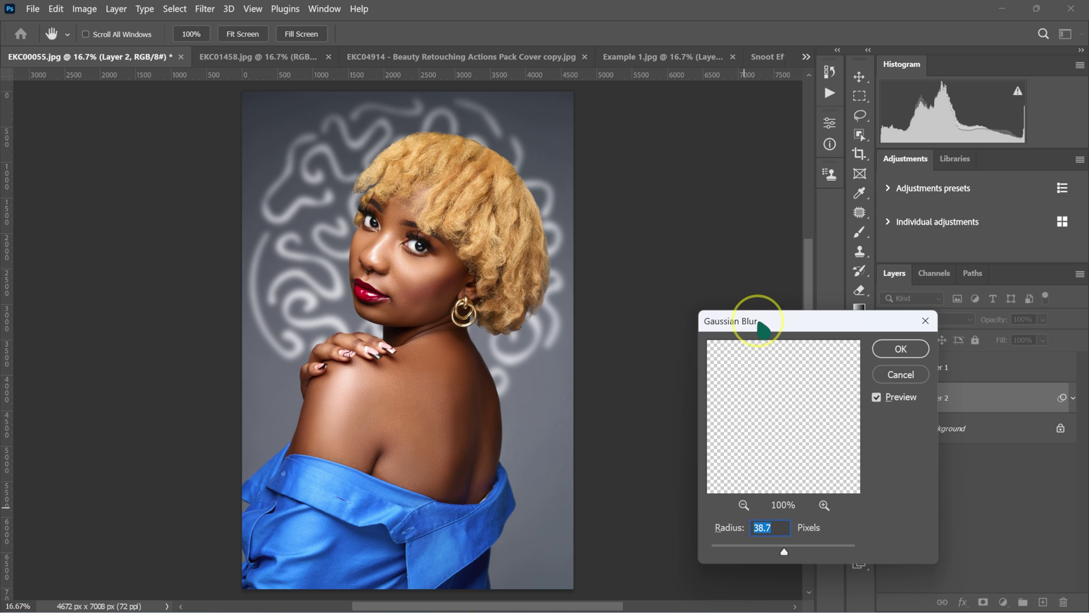
pyautogui.moveTo(759, 326); pyautogui.dragTo(631, 159)
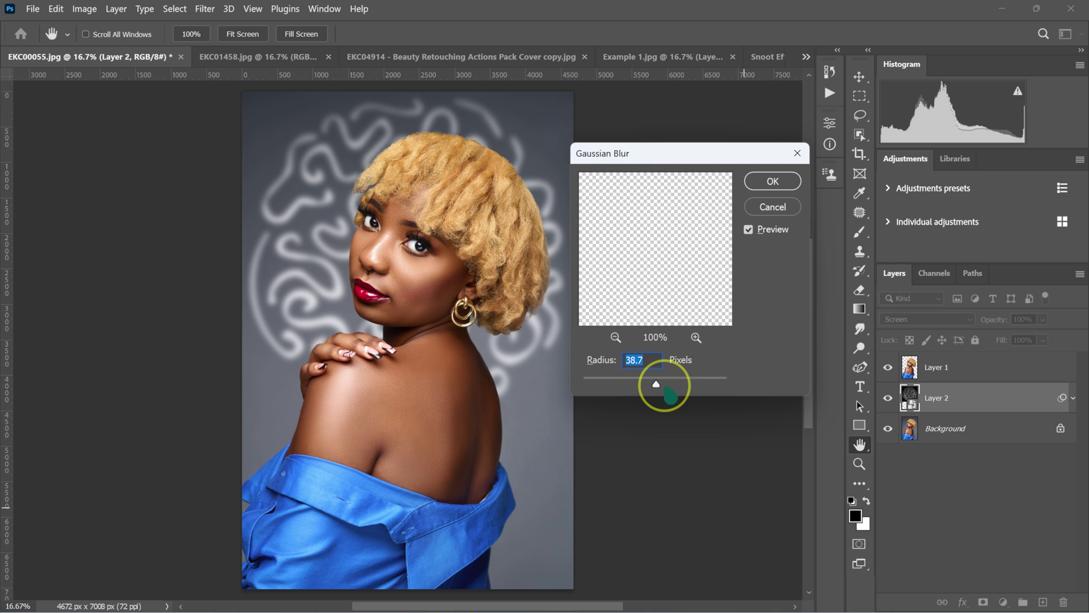
pyautogui.moveTo(658, 389); pyautogui.dragTo(610, 387)
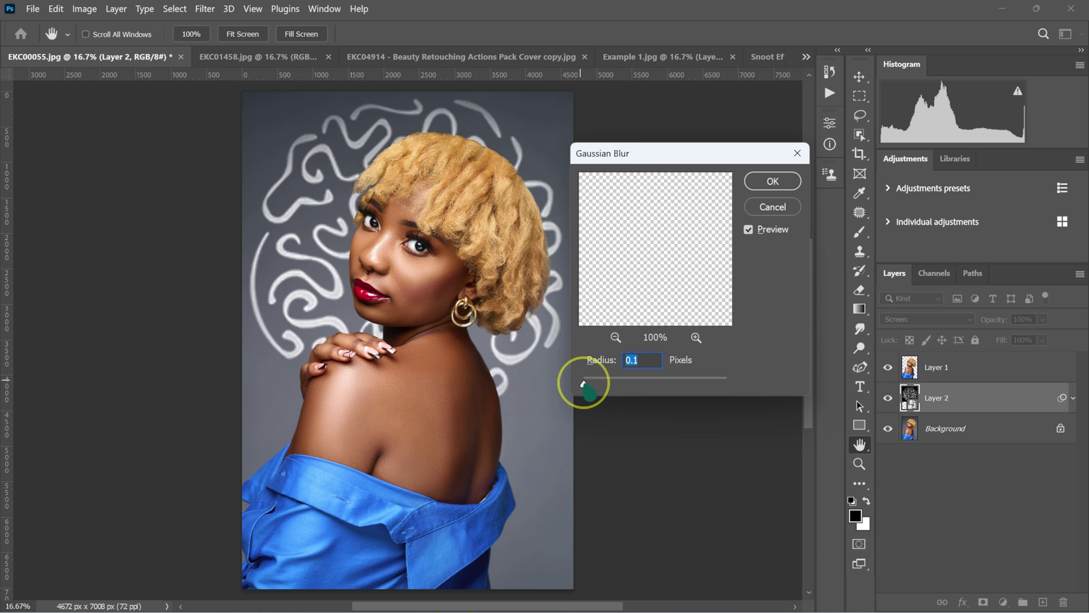
pyautogui.moveTo(587, 384); pyautogui.dragTo(650, 384)
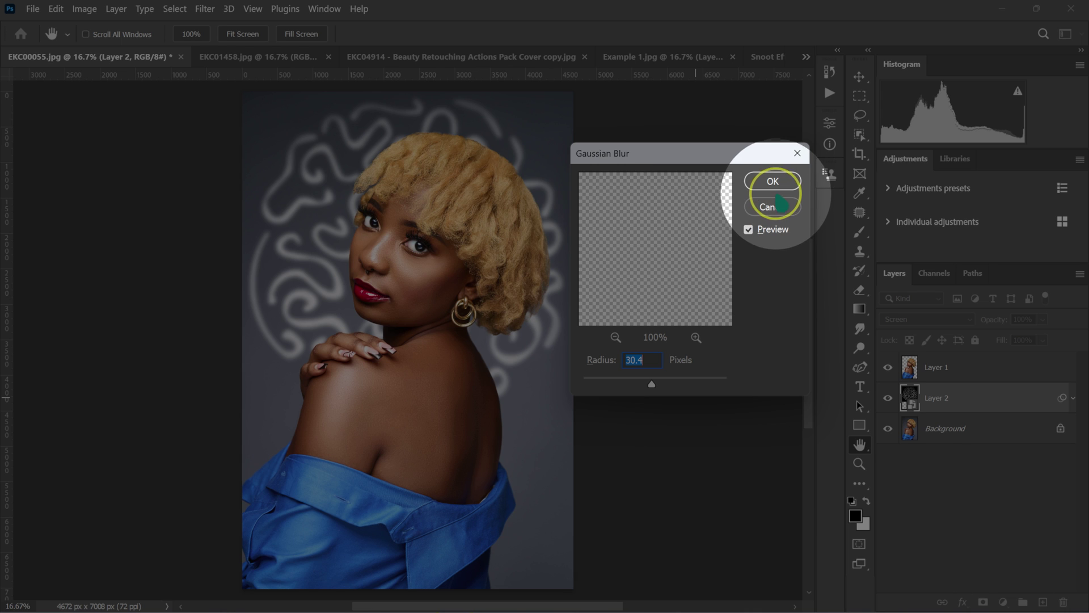
pyautogui.click(772, 182)
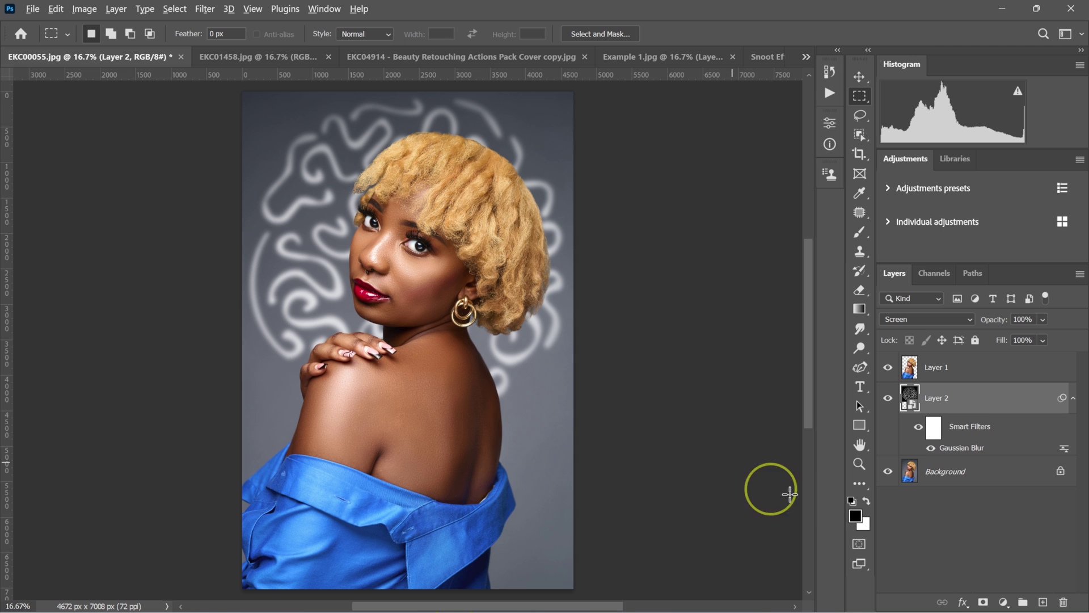
# Toggle the blurred pattern off and on, then reopen its Gaussian Blur settings.
pyautogui.click(888, 398)
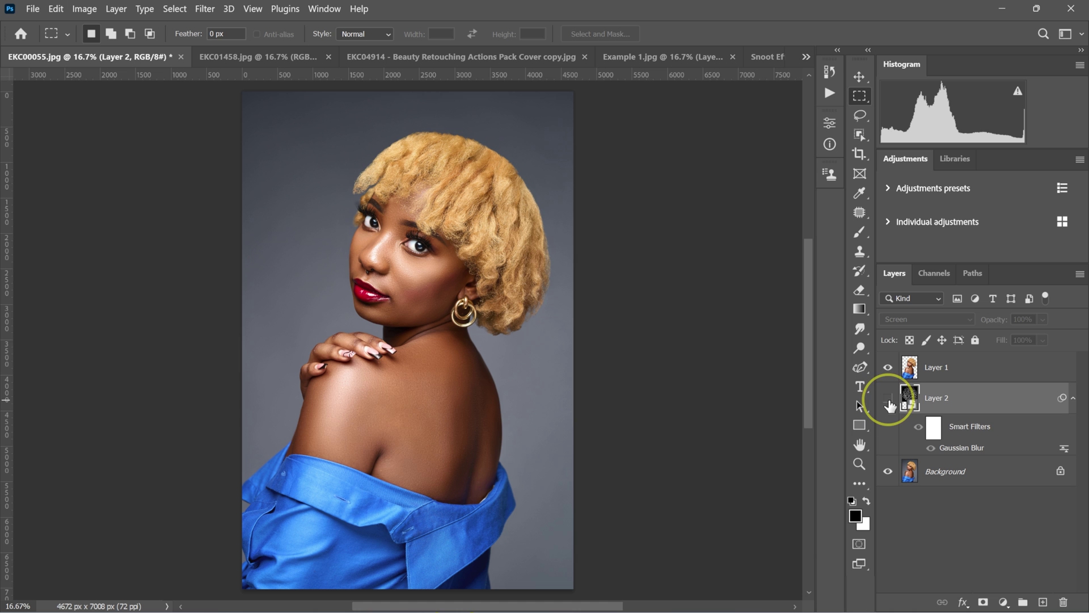
pyautogui.click(888, 398)
pyautogui.click(888, 398)
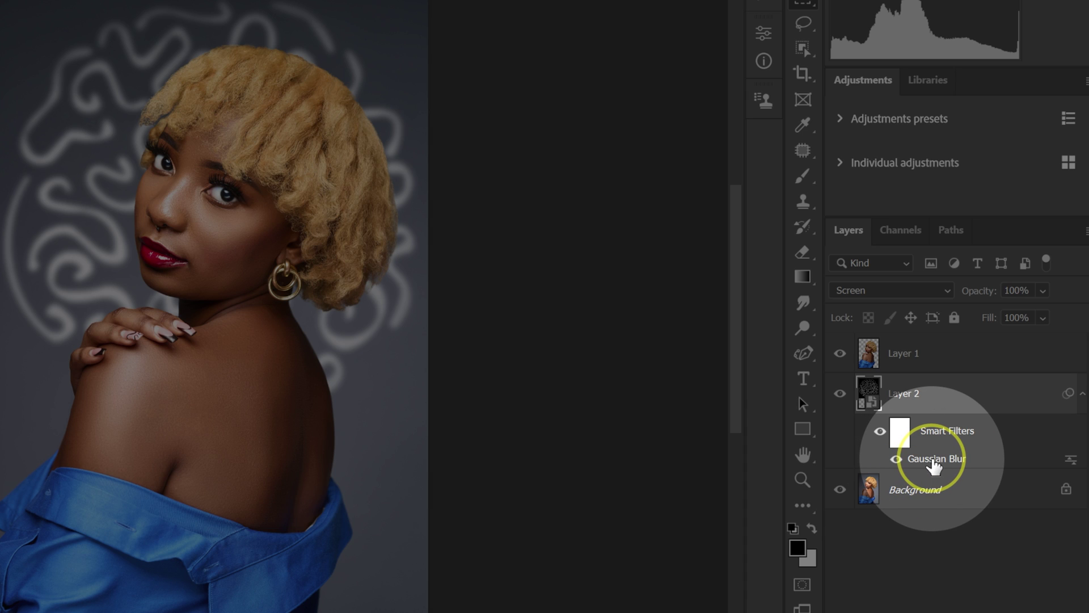
pyautogui.doubleClick(932, 462)
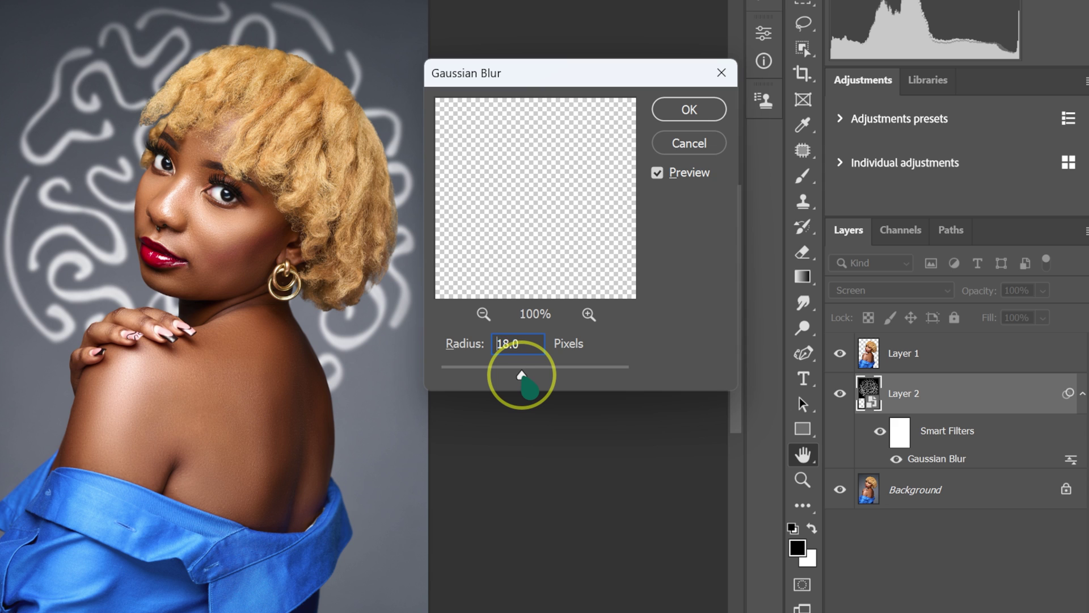
# Increase the Gaussian Blur radius to 36 pixels.
pyautogui.moveTo(520, 374); pyautogui.dragTo(533, 373)
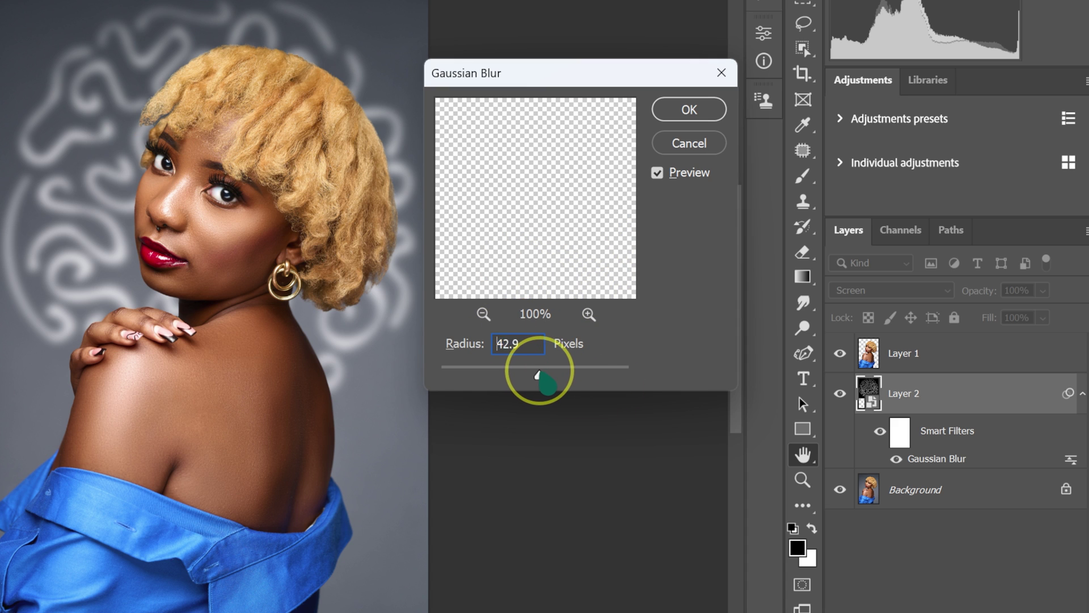
pyautogui.moveTo(531, 375); pyautogui.dragTo(534, 373)
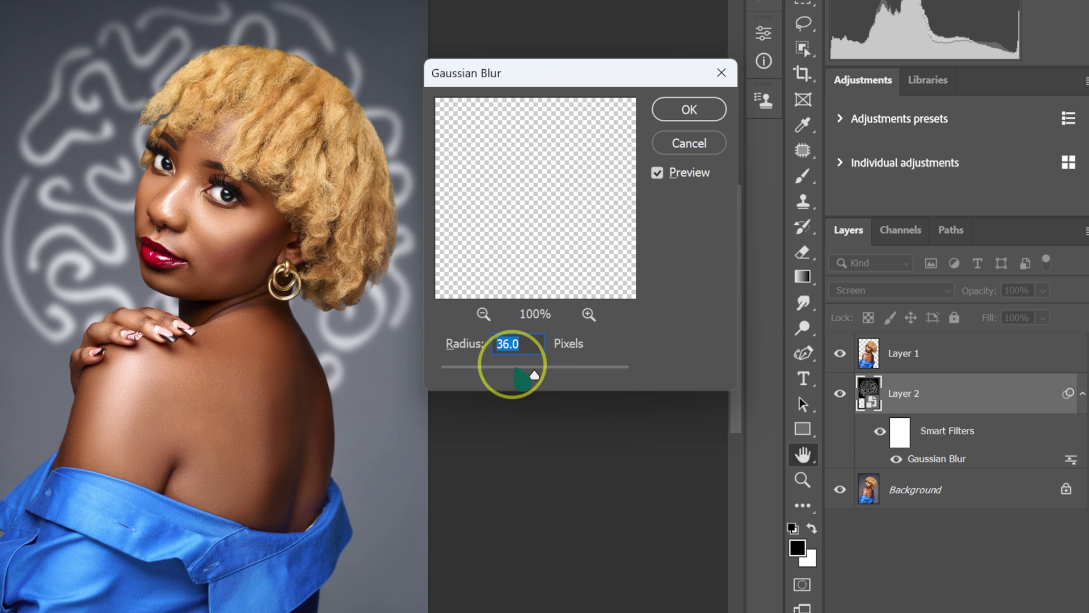
pyautogui.press('alt')
pyautogui.click(689, 109)
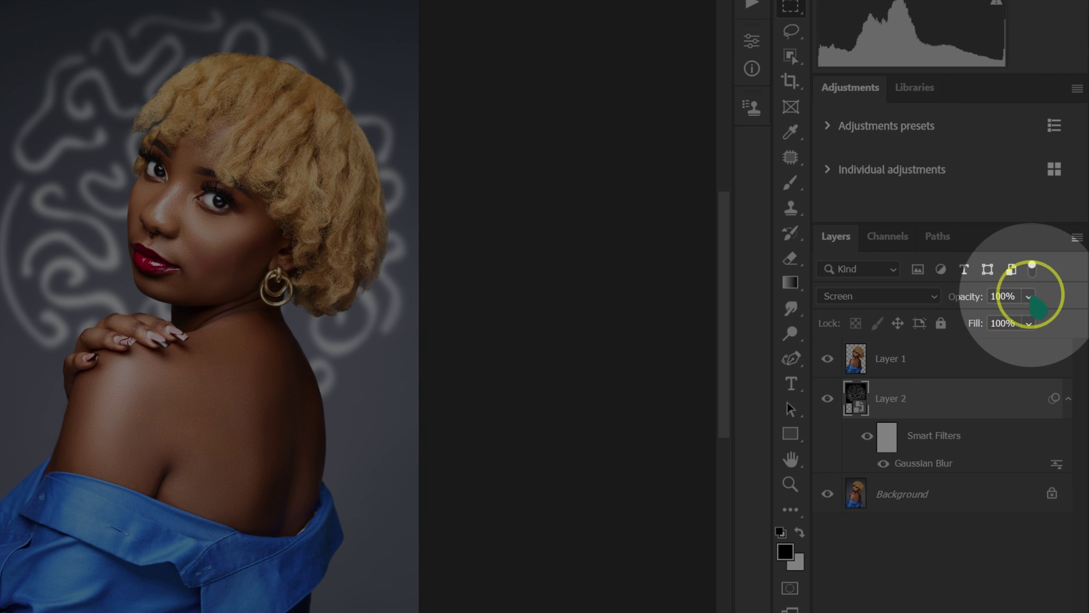
# Lower the swirl layer's opacity to 65% and compare it hidden and shown.
pyautogui.moveTo(1029, 296); pyautogui.dragTo(1041, 319)
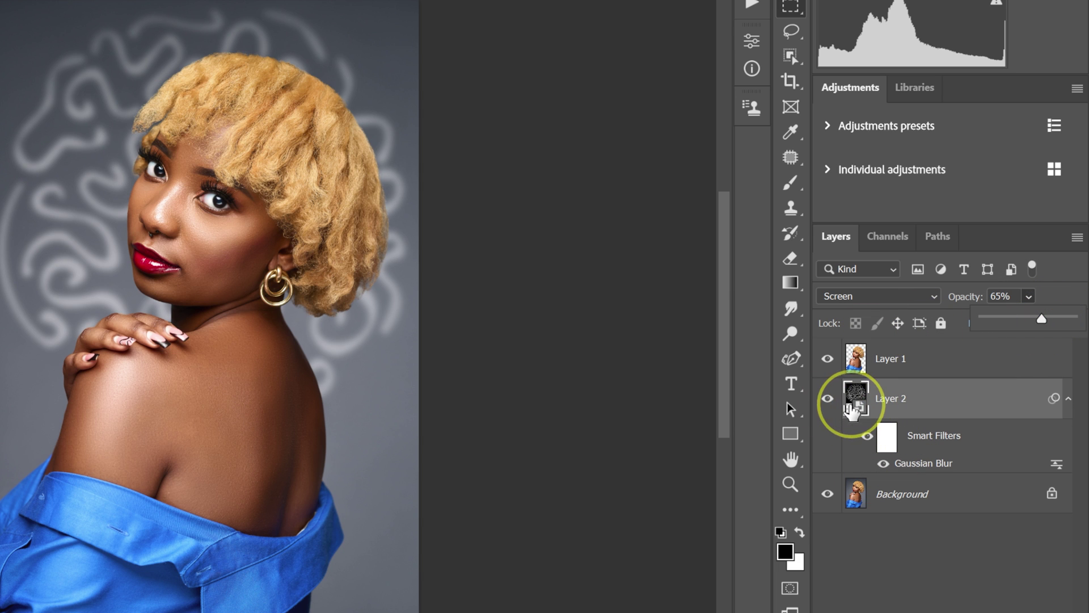
pyautogui.click(828, 400)
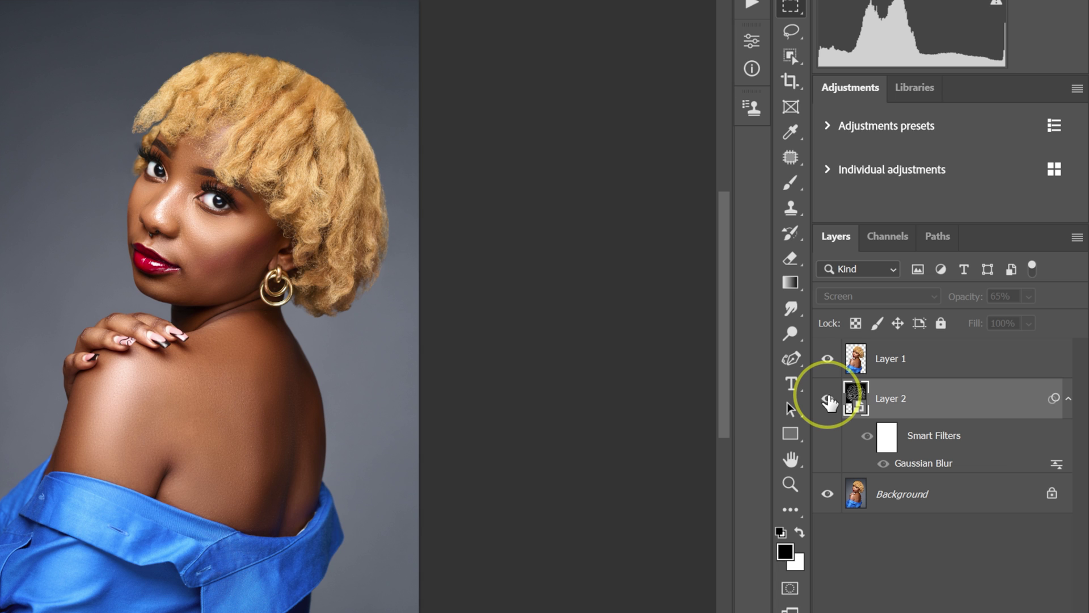
pyautogui.click(828, 401)
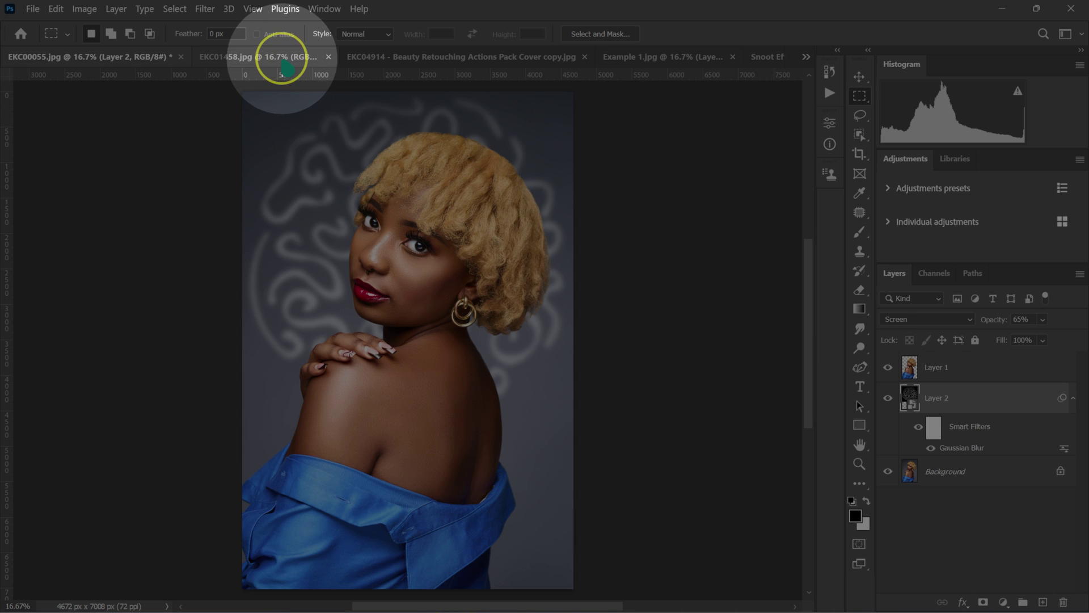
pyautogui.click(284, 57)
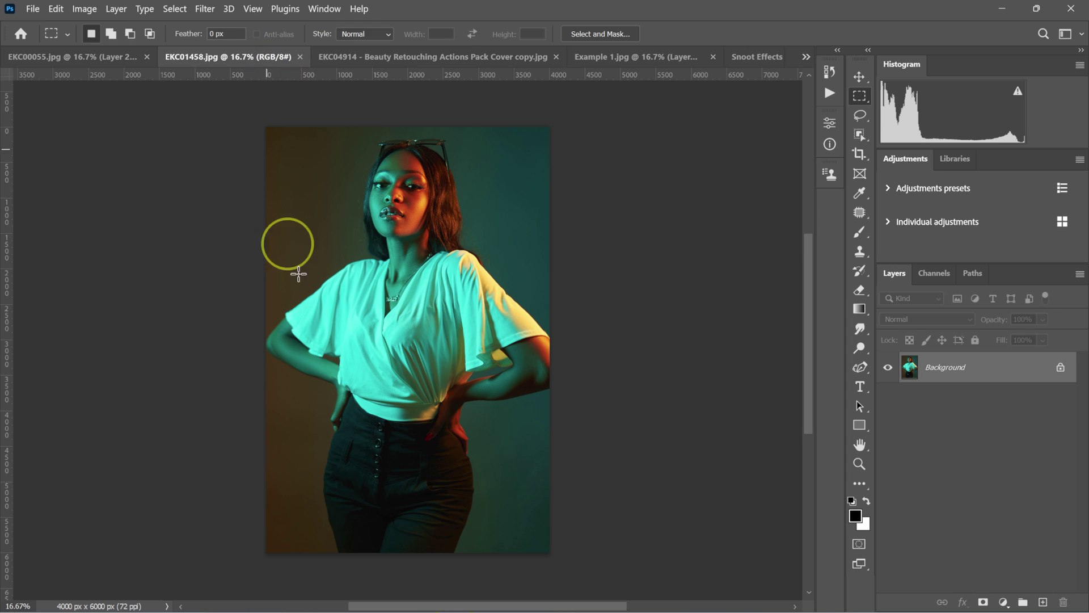
# Automatically select the woman in EKC01458 with Select > Subject.
pyautogui.press('w')
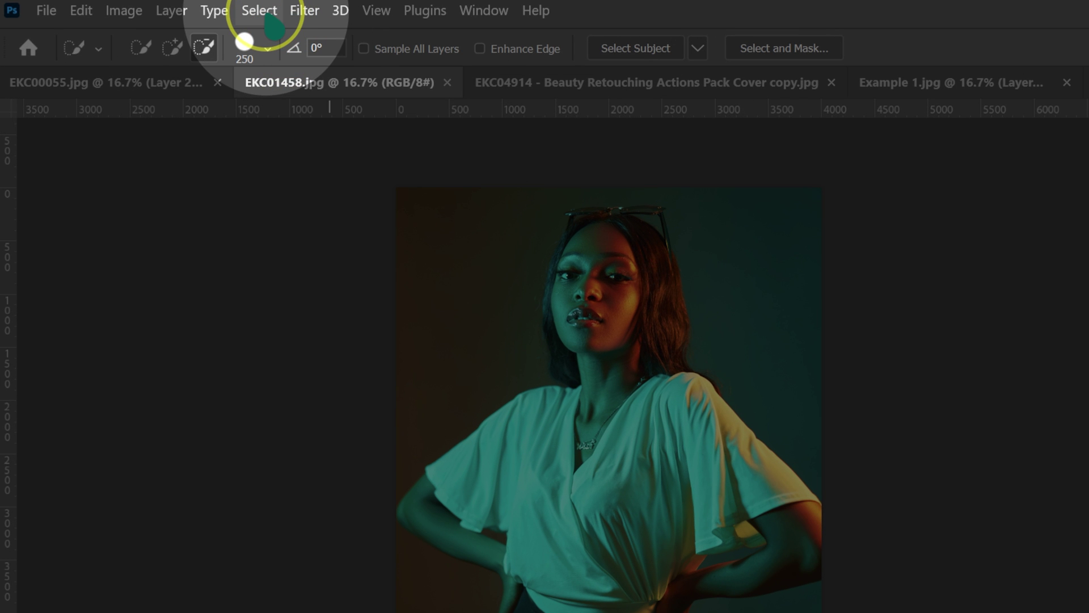
pyautogui.click(264, 17)
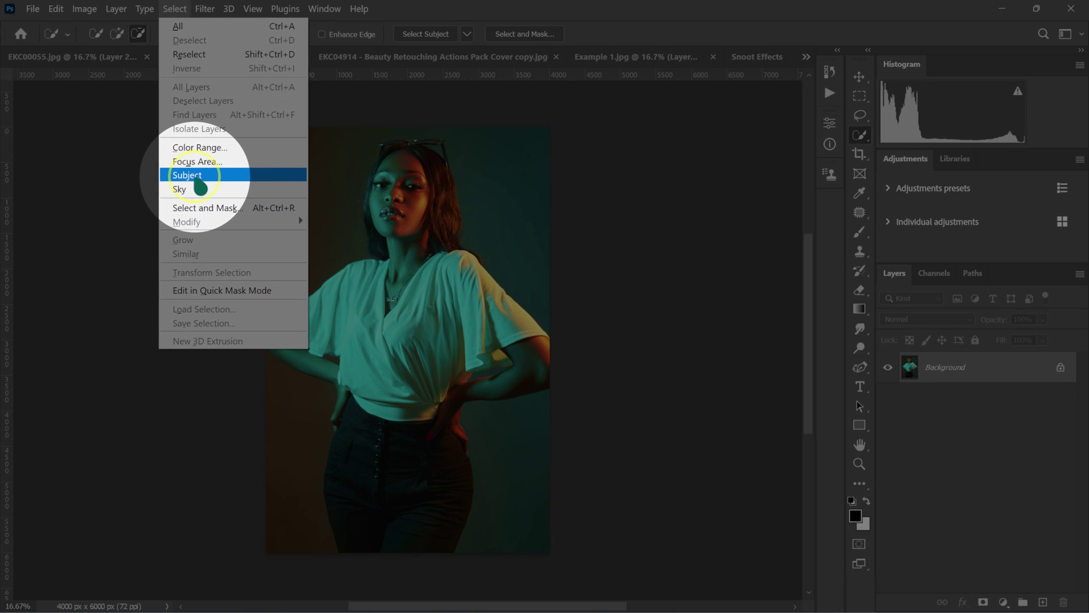
pyautogui.click(195, 176)
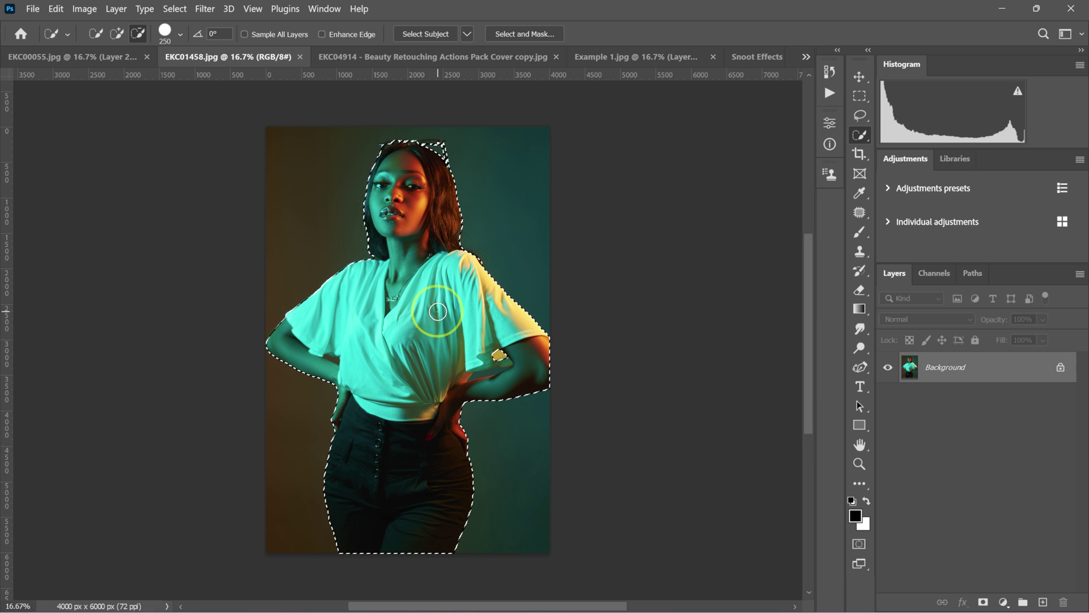
pyautogui.scroll(3, 463, 290)
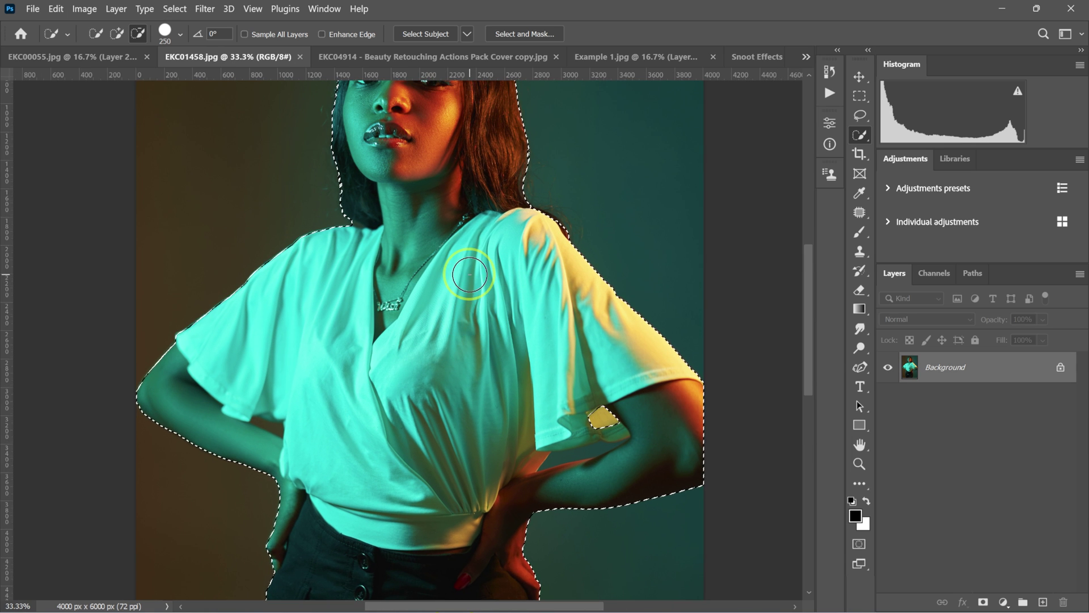
pyautogui.scroll(1, 469, 278)
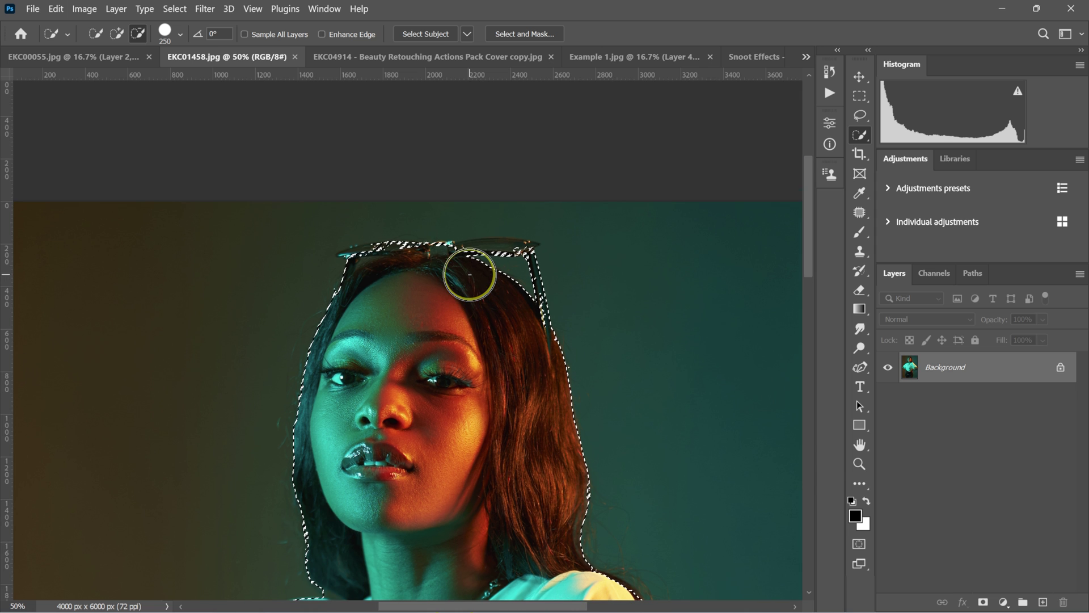
pyautogui.scroll(1, 483, 245)
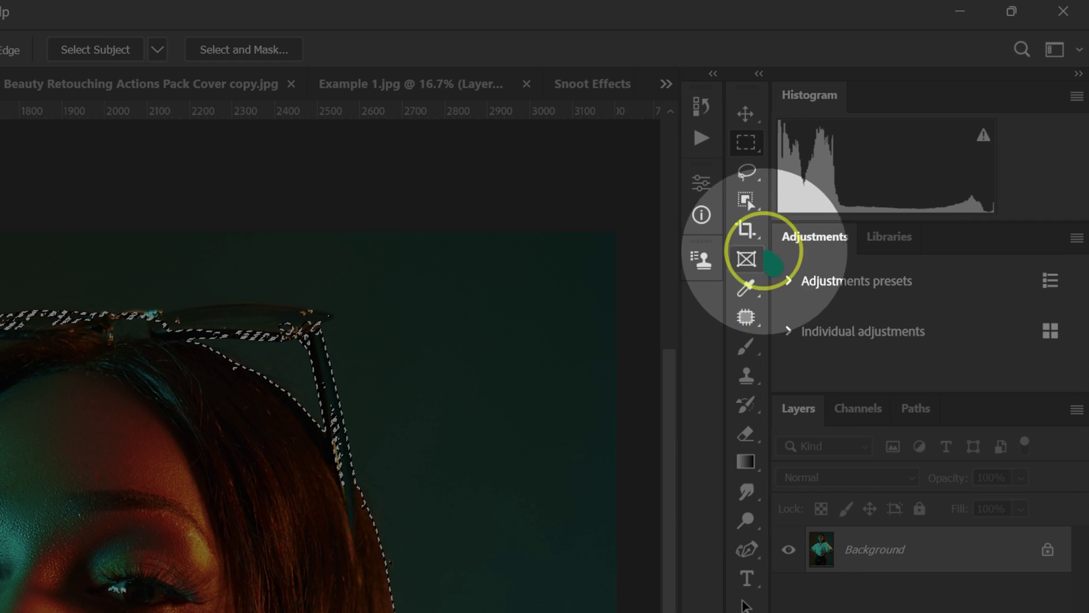
# Add the sunglasses' right lens to the selection with a smaller Quick Selection brush.
pyautogui.rightClick(860, 135)
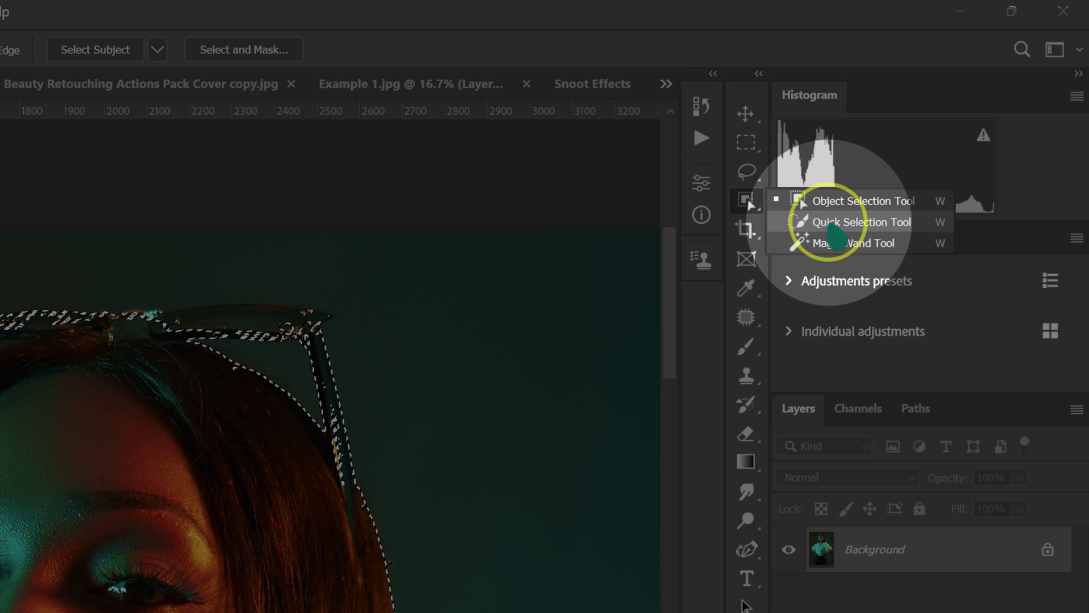
pyautogui.click(812, 221)
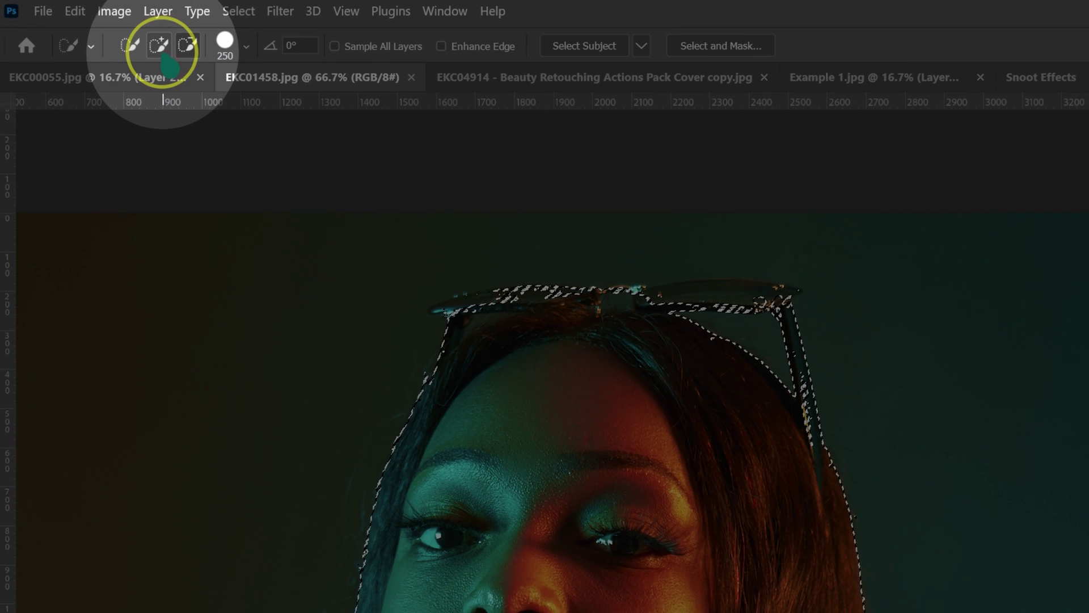
pyautogui.click(162, 45)
pyautogui.click(163, 51)
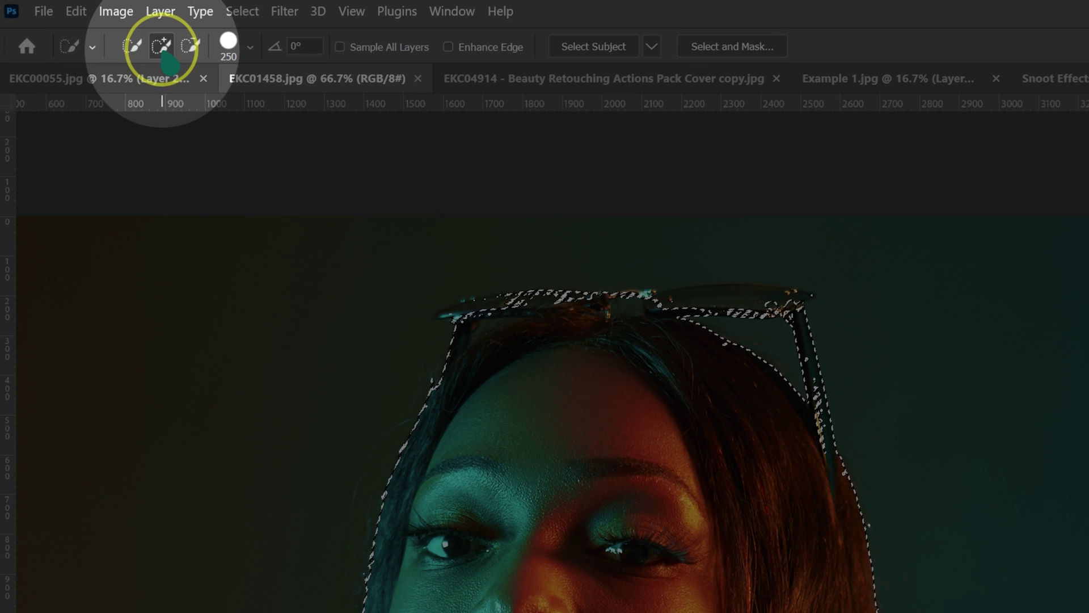
pyautogui.press('[')
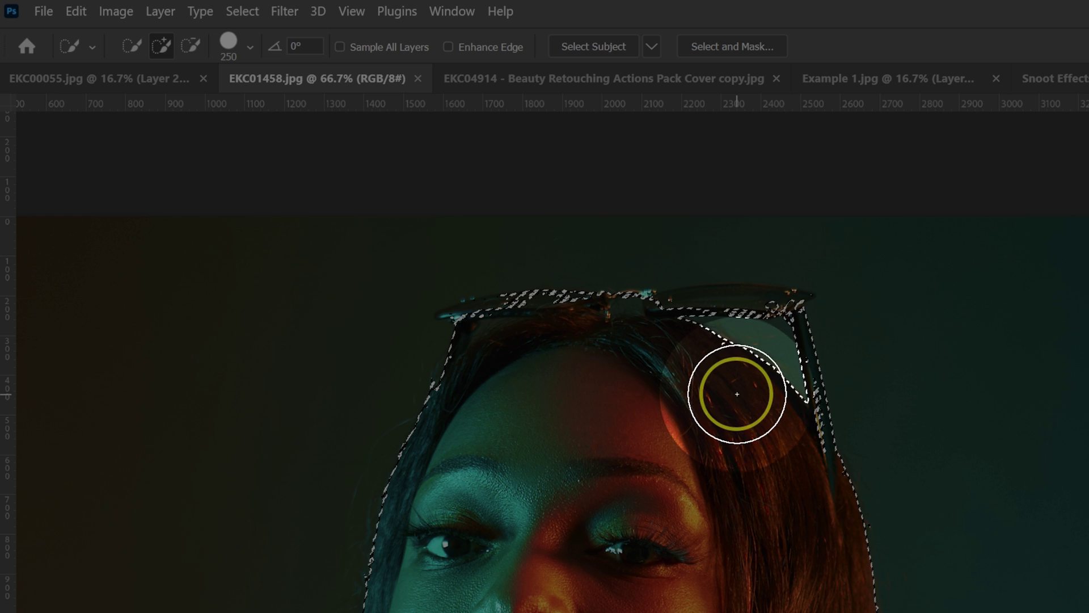
pyautogui.press('[')
pyautogui.press('[')
pyautogui.press('[')
pyautogui.press('[')
pyautogui.press('[')
pyautogui.press('[')
pyautogui.press('[')
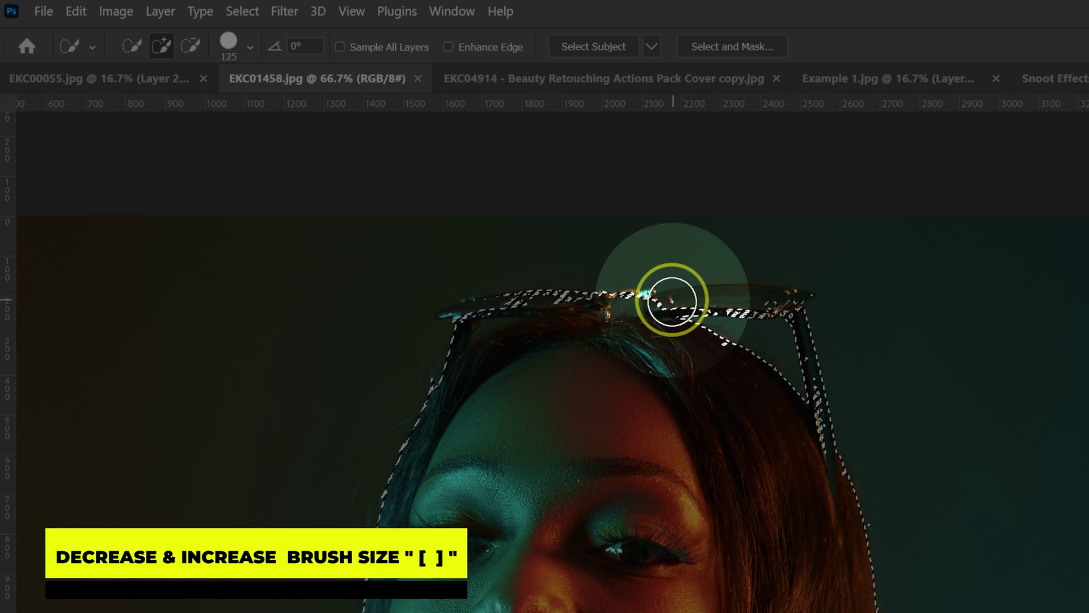
pyautogui.press('[')
pyautogui.moveTo(659, 306)
pyautogui.mouseDown()
pyautogui.moveTo(733, 310)
pyautogui.moveTo(803, 304)
pyautogui.moveTo(810, 294)
pyautogui.moveTo(589, 319)
pyautogui.moveTo(503, 303)
pyautogui.moveTo(442, 316)
pyautogui.mouseUp()
pyautogui.press('[')
pyautogui.press('[')
# Subtract the background around the glasses, then copy the woman to a new Layer 1.
pyautogui.click(191, 47)
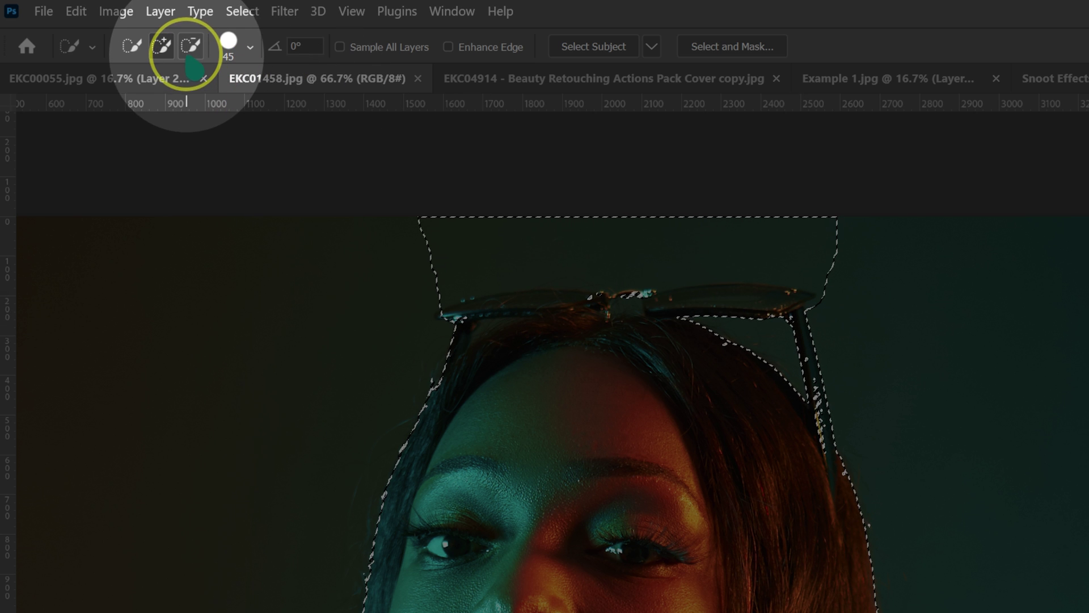
pyautogui.press(']')
pyautogui.moveTo(457, 250)
pyautogui.mouseDown()
pyautogui.moveTo(426, 255)
pyautogui.moveTo(485, 240)
pyautogui.moveTo(805, 234)
pyautogui.moveTo(829, 287)
pyautogui.moveTo(822, 297)
pyautogui.moveTo(808, 287)
pyautogui.mouseUp()
pyautogui.moveTo(437, 287)
pyautogui.mouseDown()
pyautogui.moveTo(438, 310)
pyautogui.moveTo(574, 314)
pyautogui.mouseUp()
pyautogui.click(161, 45)
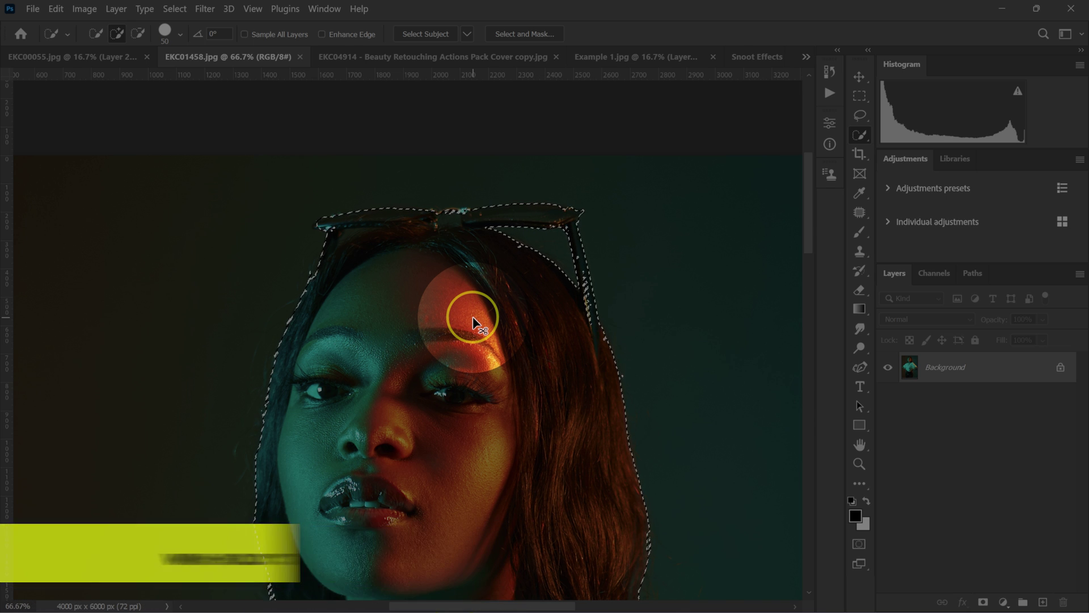
pyautogui.hotkey('ctrl', '0')
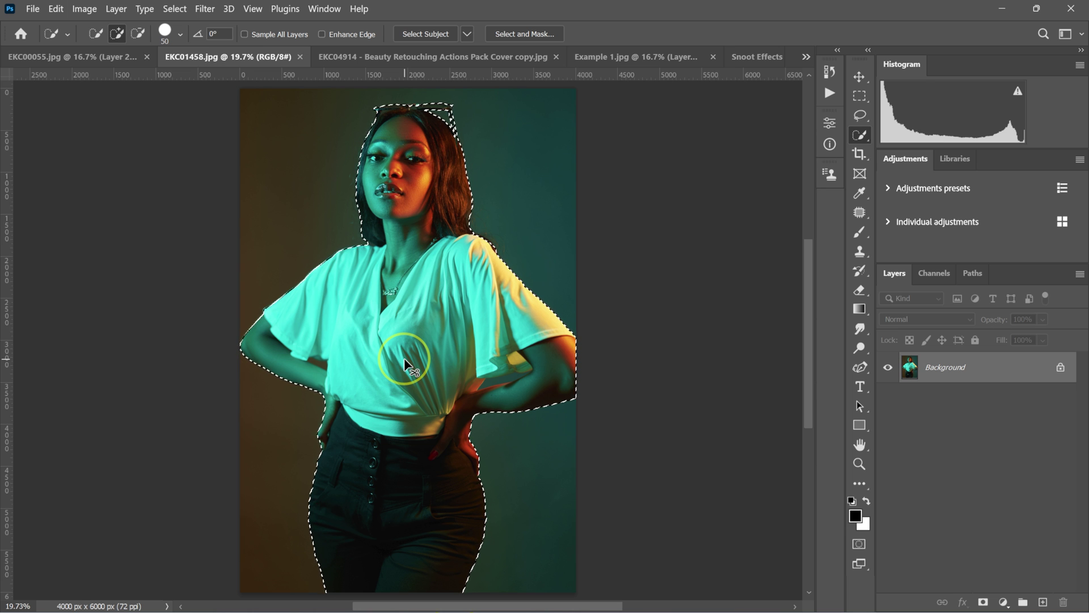
pyautogui.hotkey('ctrl', 'j')
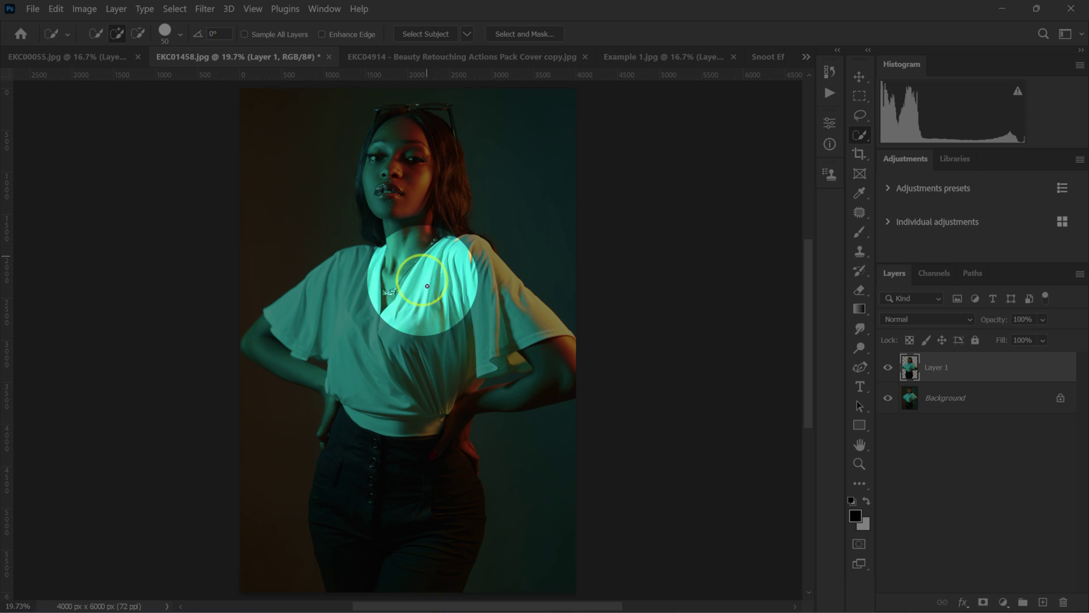
pyautogui.click(767, 56)
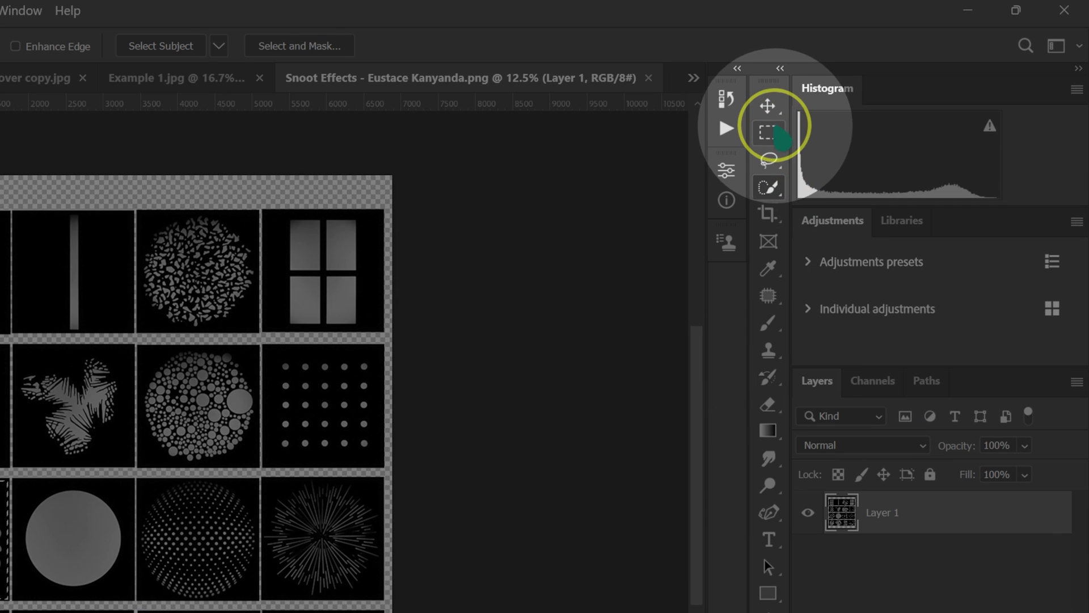
# Marquee-select the diagonal-stripes tile, then add a new layer above EKC01458's Background.
pyautogui.rightClick(770, 134)
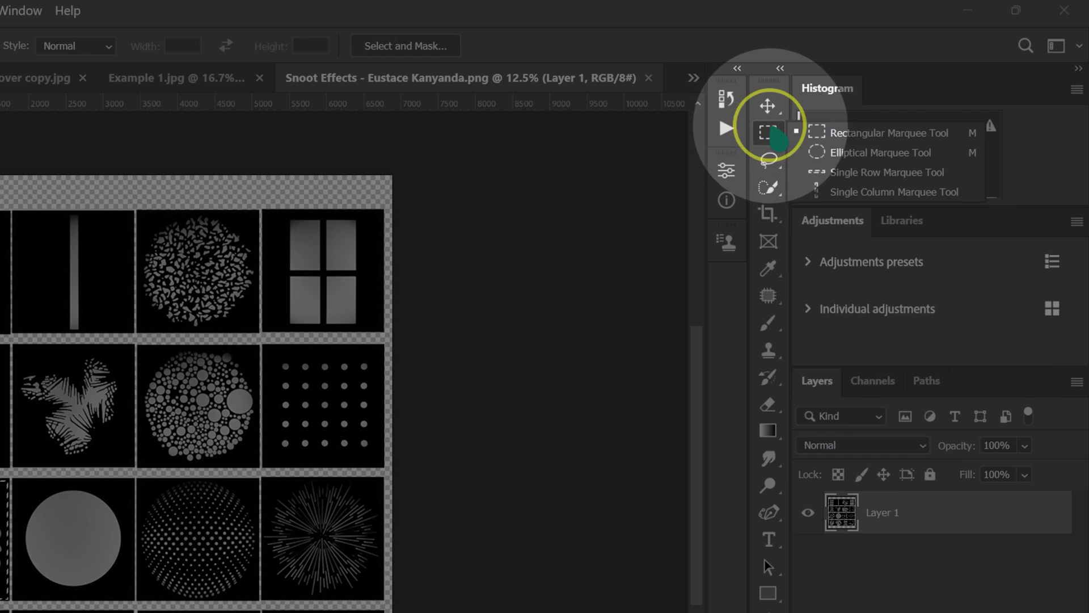
pyautogui.click(815, 139)
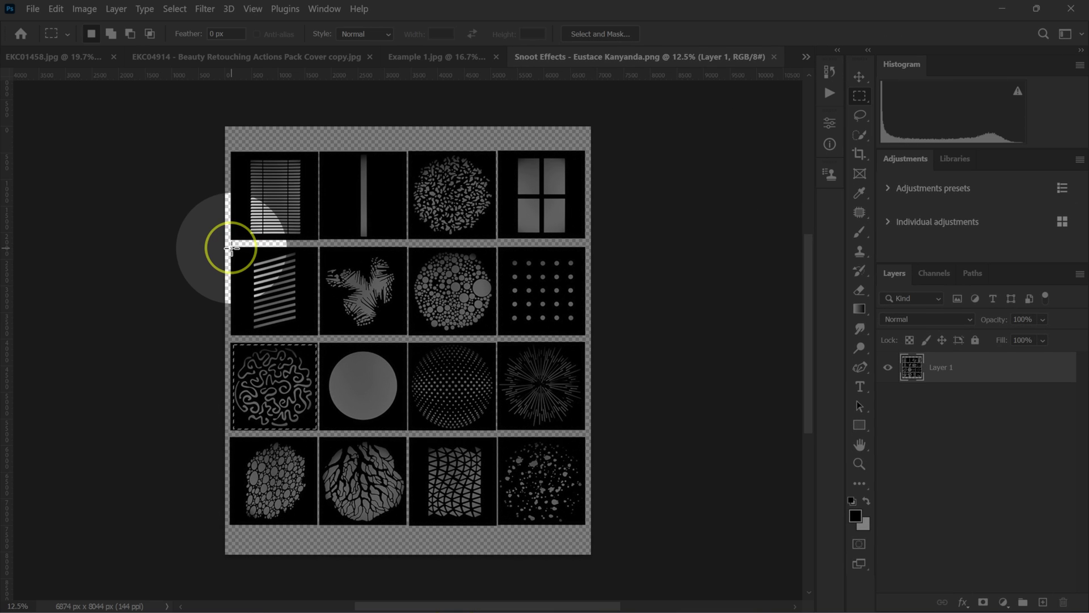
pyautogui.moveTo(232, 248); pyautogui.dragTo(318, 334)
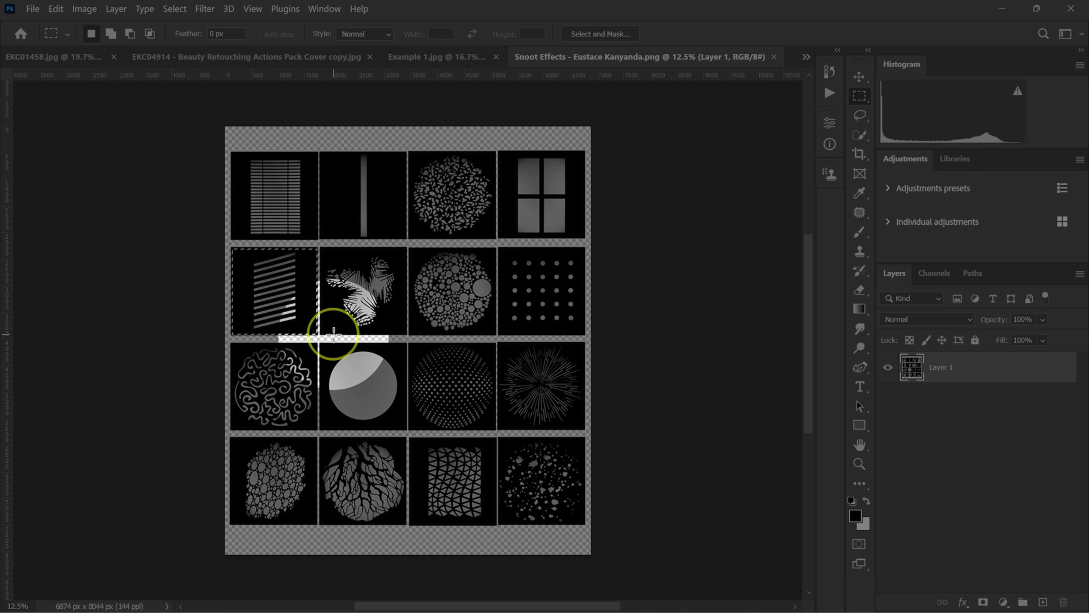
pyautogui.press('alt')
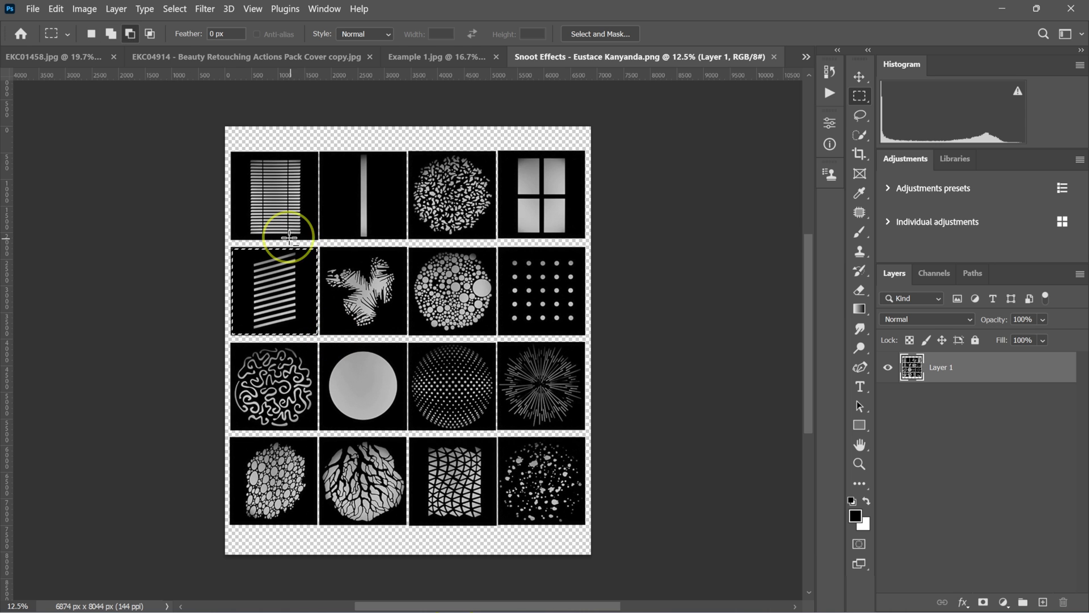
pyautogui.click(49, 57)
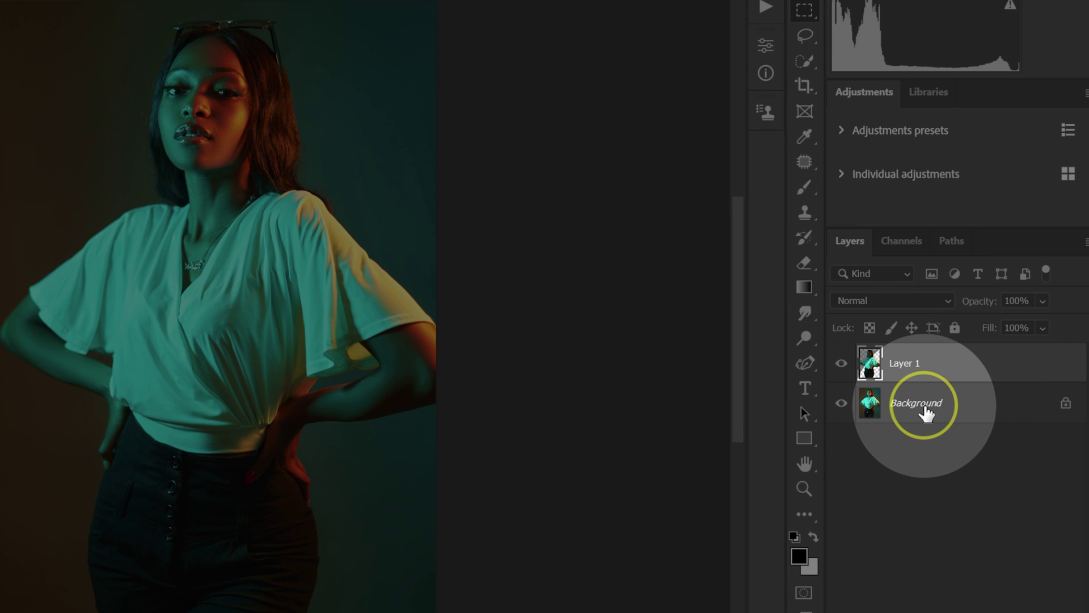
pyautogui.click(922, 406)
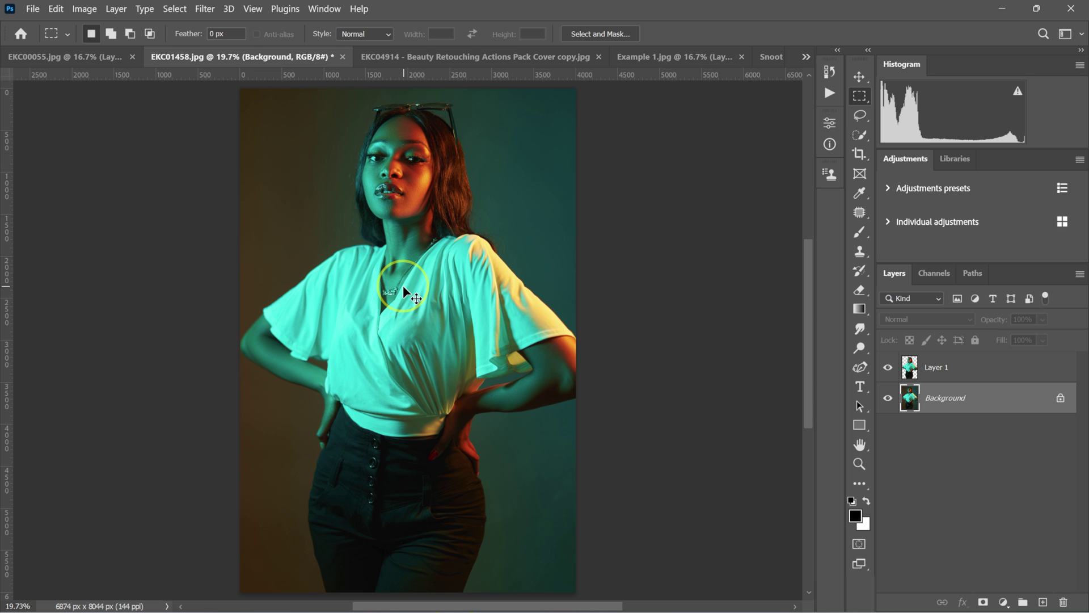
pyautogui.hotkey('ctrl', 'shift', 'alt', 'n')
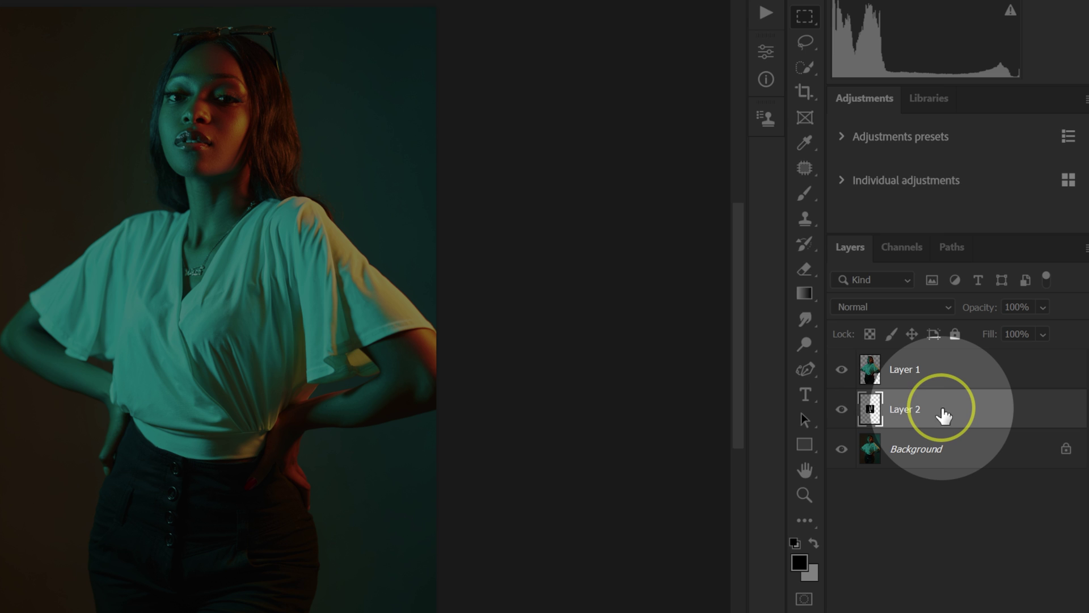
# Make Layer 2 a Smart Object and scale the stripes to about 369% to fill the frame.
pyautogui.rightClick(944, 415)
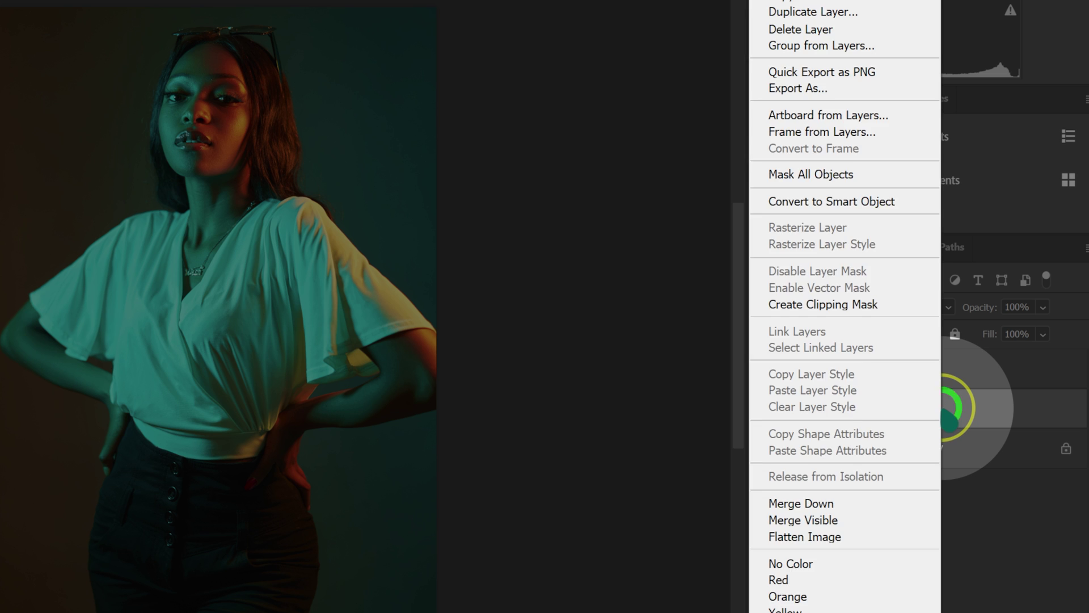
pyautogui.click(832, 202)
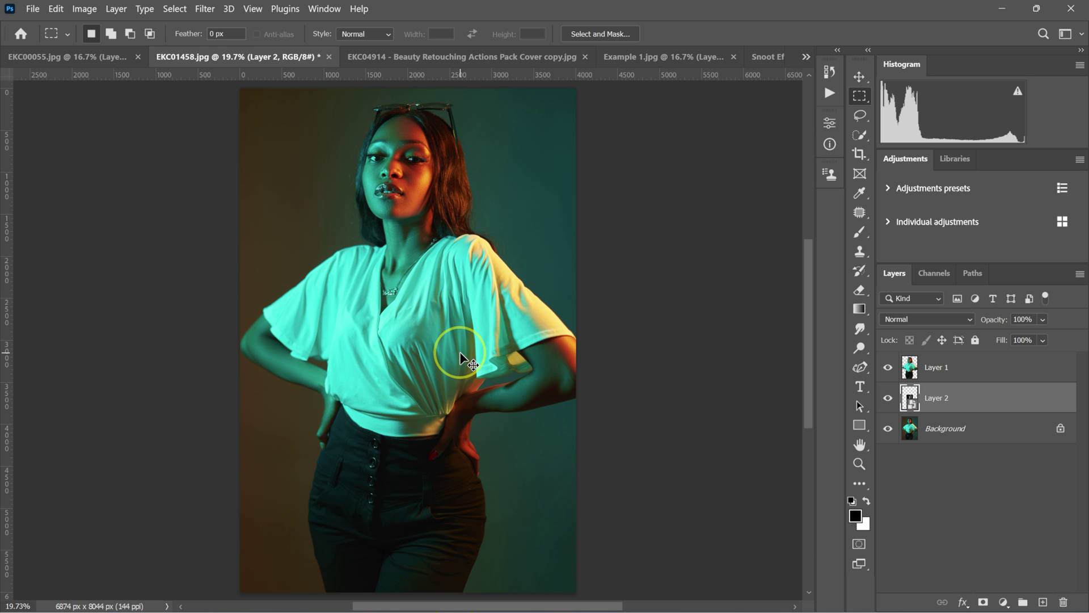
pyautogui.hotkey('ctrl', 't')
pyautogui.moveTo(408, 227); pyautogui.dragTo(407, 89)
pyautogui.moveTo(408, 409); pyautogui.dragTo(390, 571)
pyautogui.hotkey('ctrl', '-')
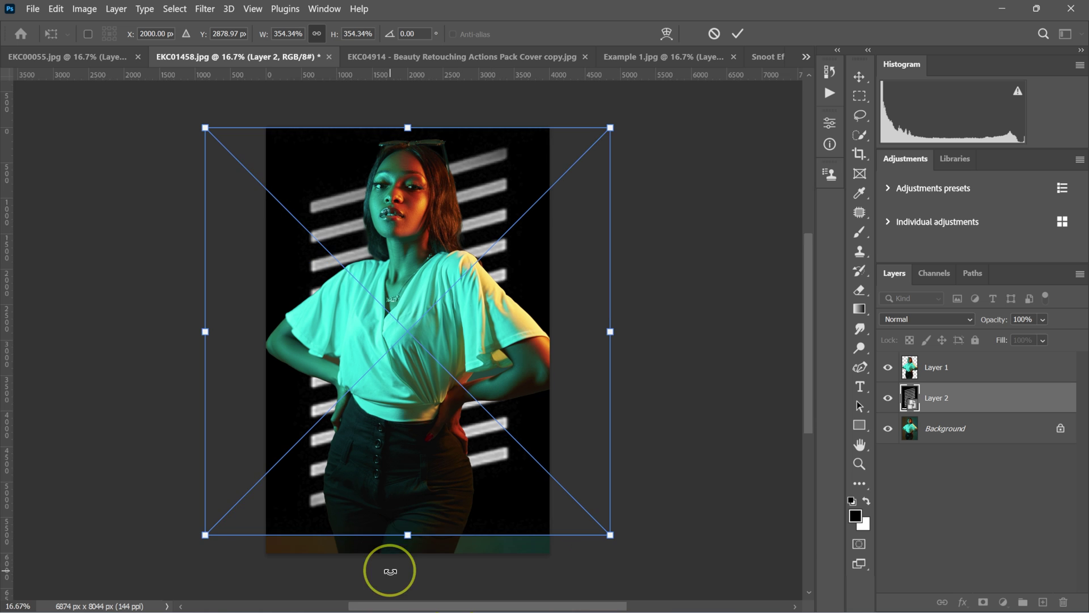
pyautogui.moveTo(407, 530); pyautogui.dragTo(407, 552)
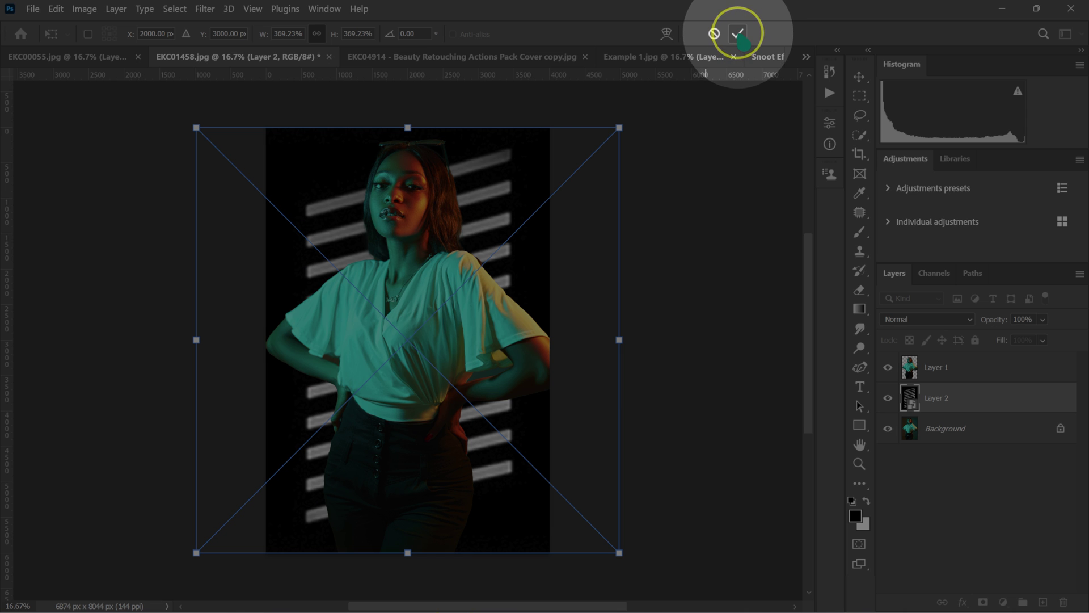
pyautogui.click(738, 34)
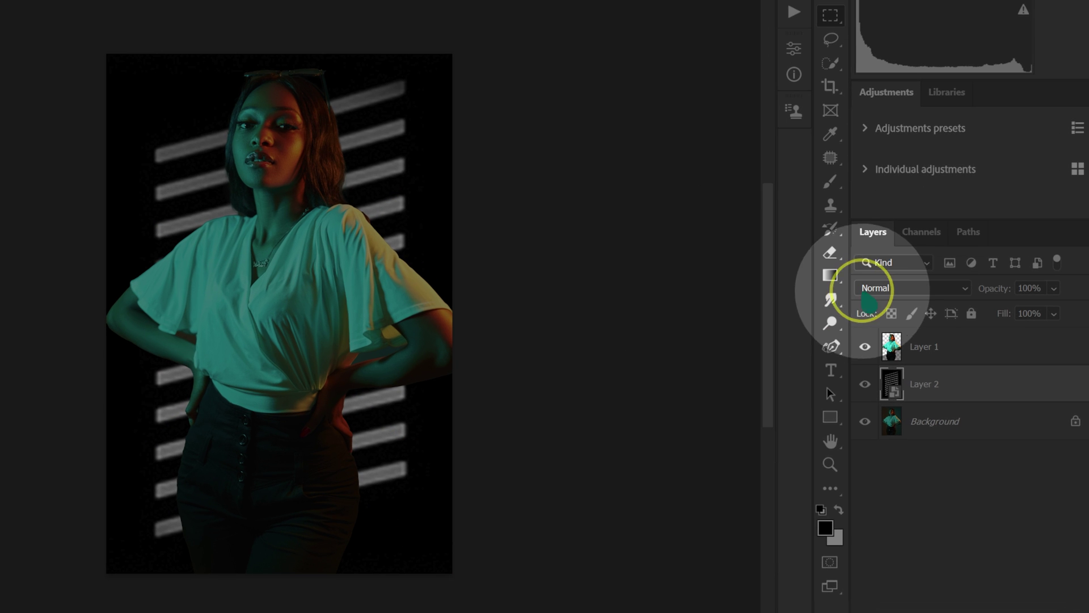
# Set the stripe layer to Screen blending and apply a 30.4-pixel Gaussian Blur.
pyautogui.click(879, 291)
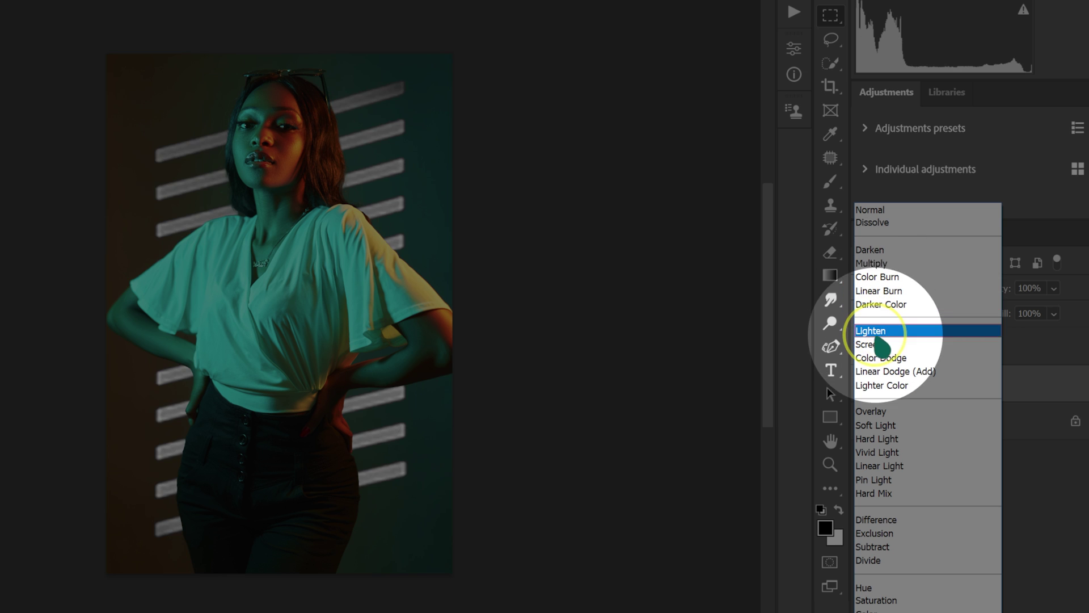
pyautogui.click(871, 344)
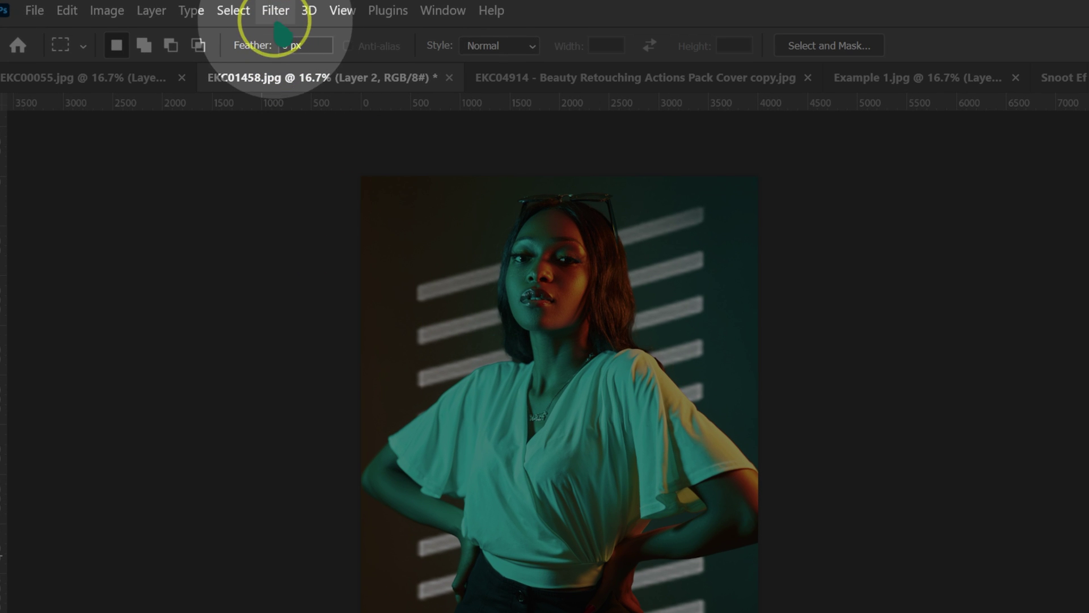
pyautogui.click(276, 15)
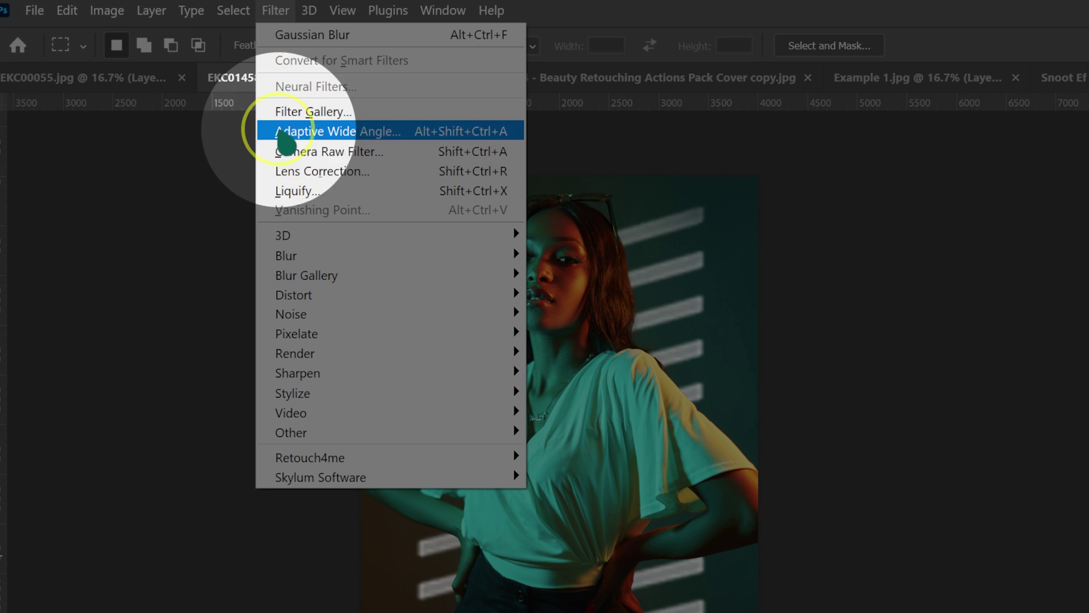
pyautogui.moveTo(325, 256)
pyautogui.click(573, 335)
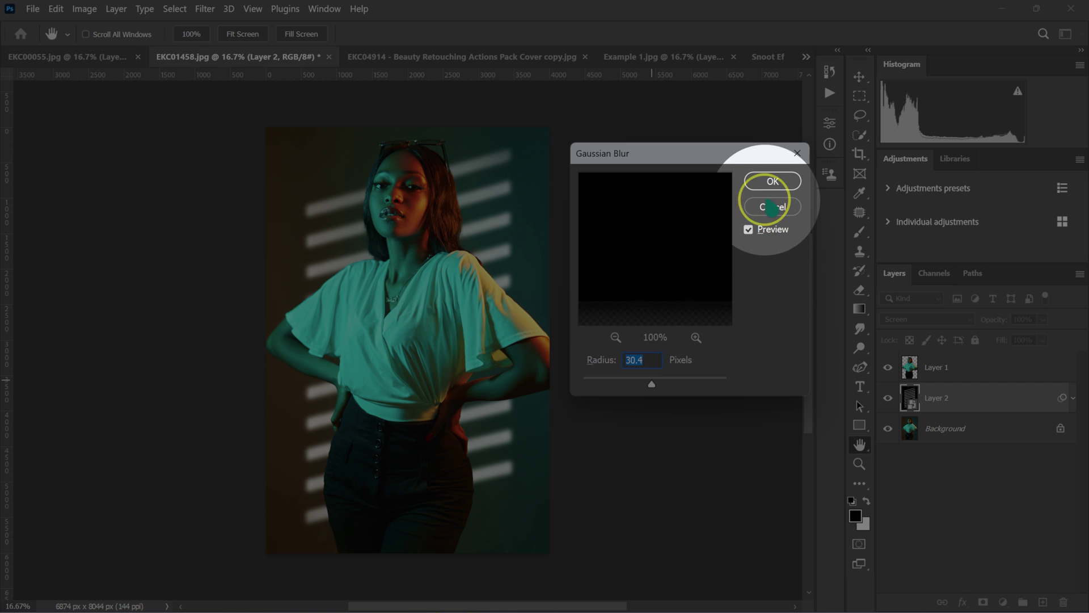
pyautogui.click(773, 180)
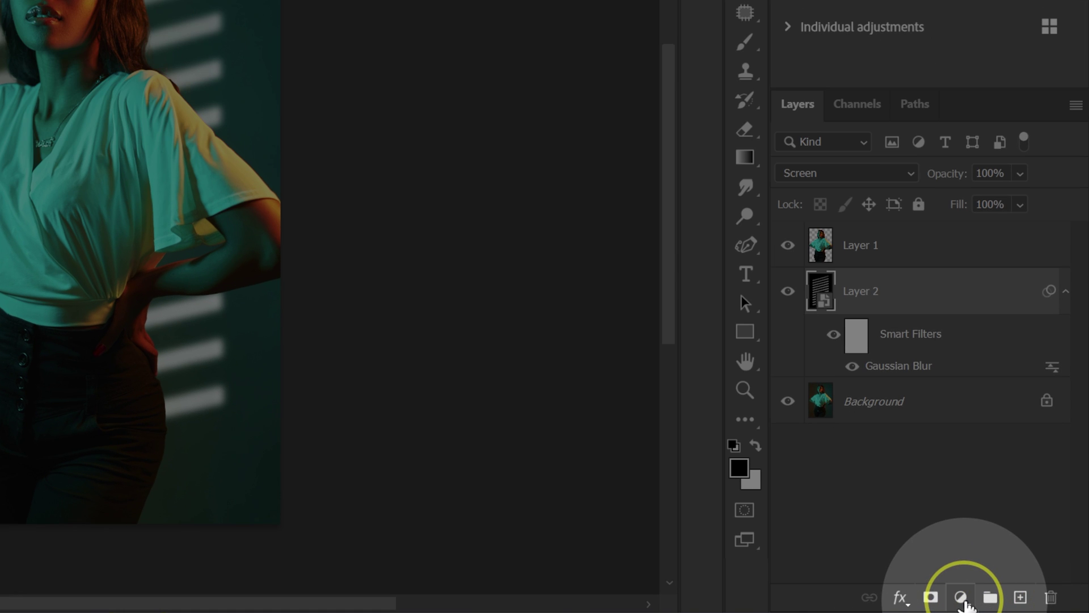
pyautogui.click(961, 598)
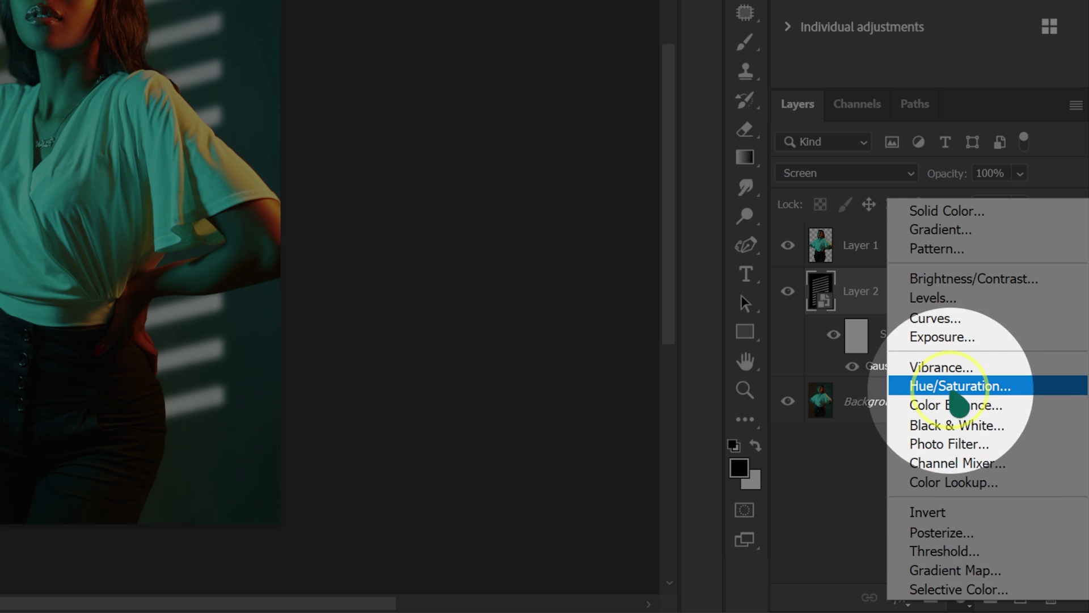
# Add a Hue/Saturation adjustment layer clipped to the stripe pattern on Layer 2.
pyautogui.click(959, 385)
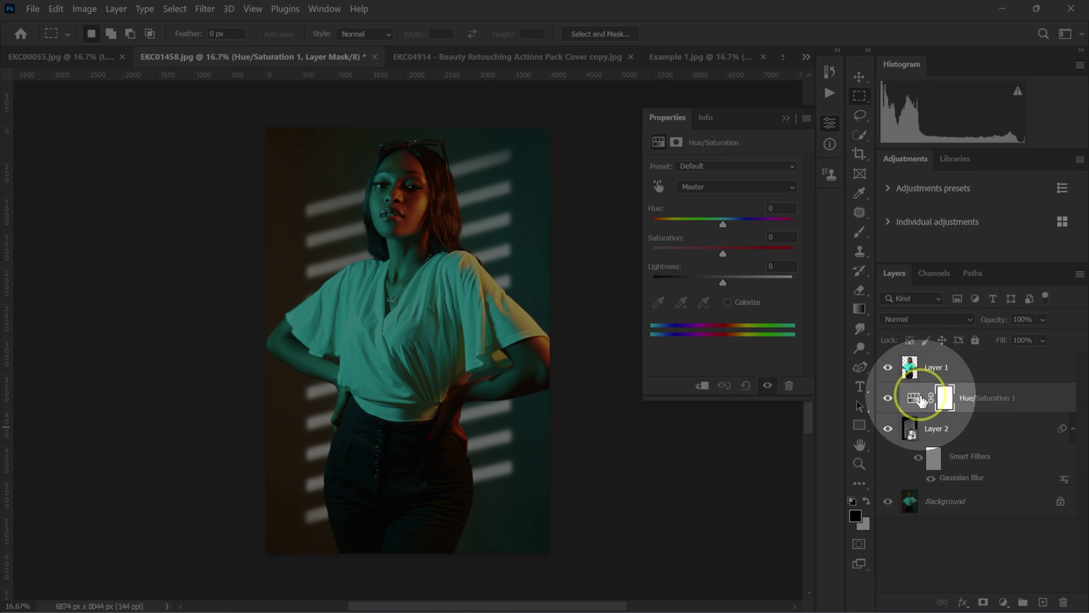
pyautogui.moveTo(920, 400); pyautogui.dragTo(933, 440)
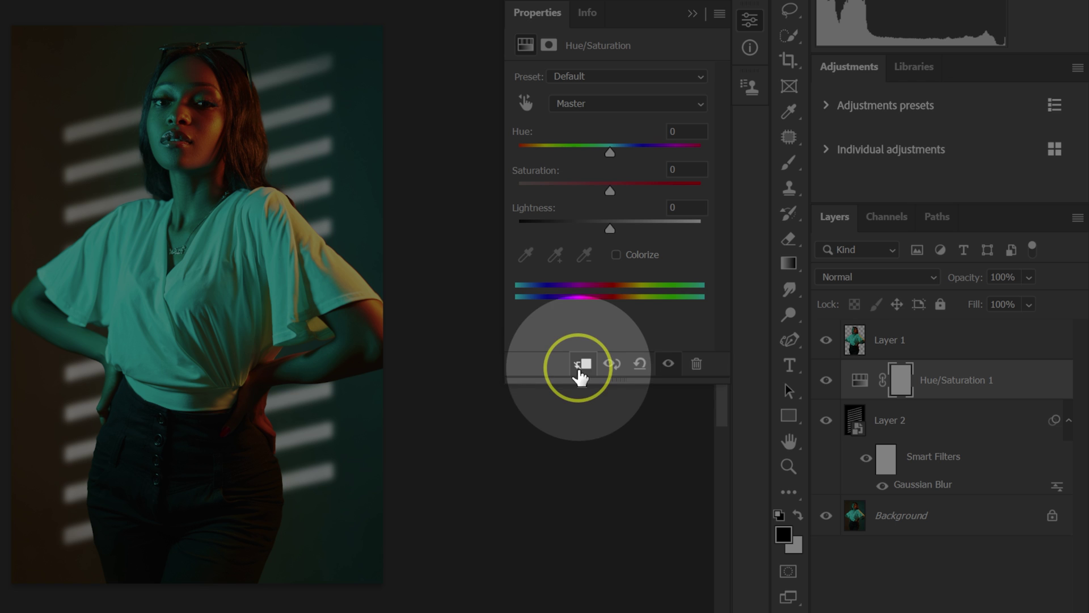
pyautogui.click(584, 366)
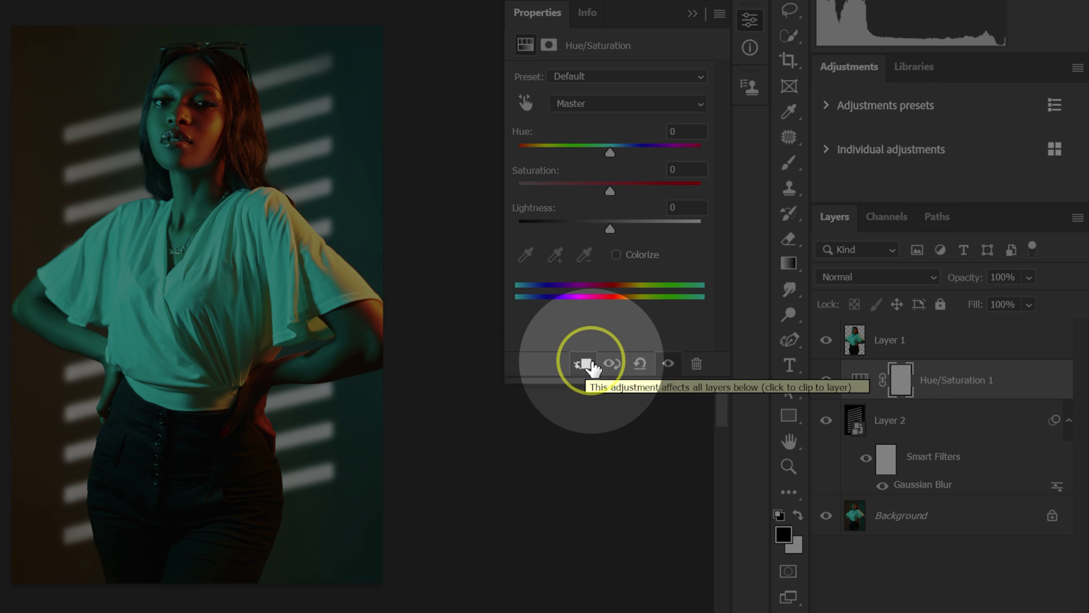
pyautogui.click(584, 364)
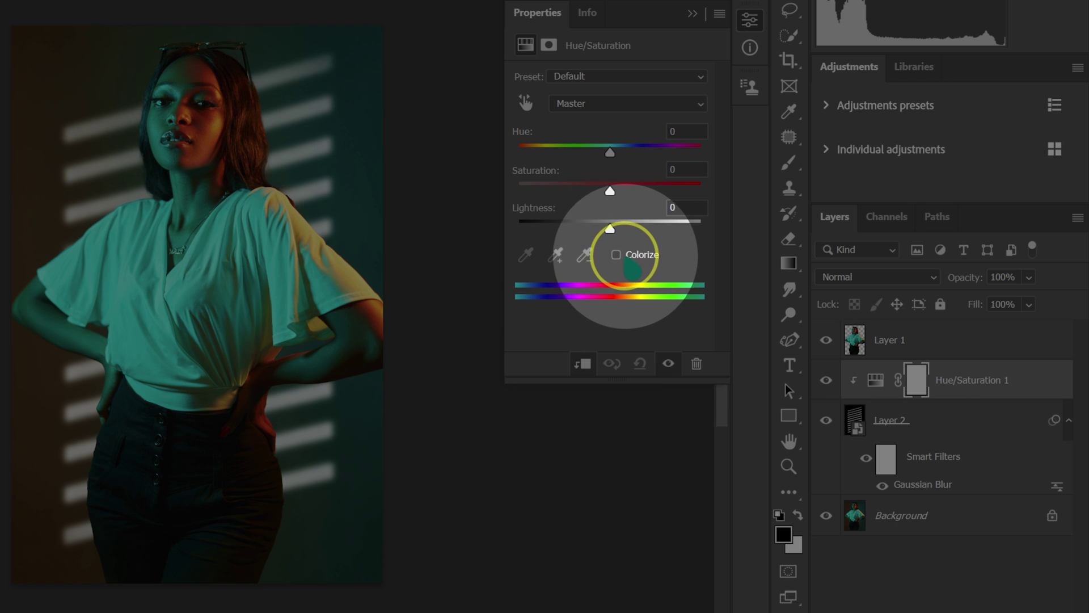
# Colorize the stripes pink with Hue 350 and Saturation 100, then compare the tint on and off.
pyautogui.click(616, 254)
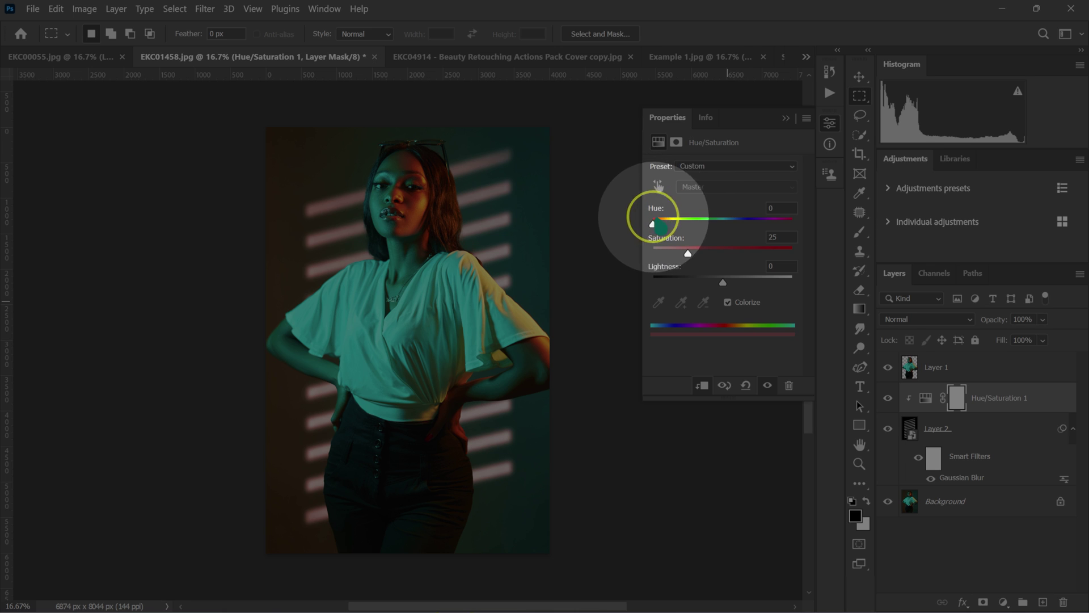
pyautogui.moveTo(658, 227); pyautogui.dragTo(664, 227)
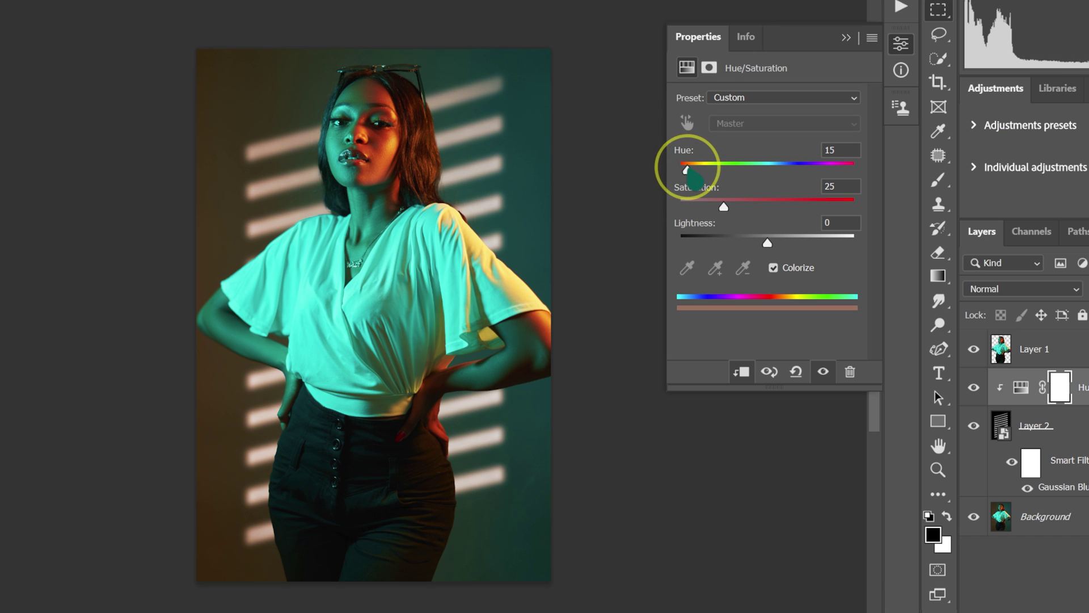
pyautogui.moveTo(687, 170); pyautogui.dragTo(718, 169)
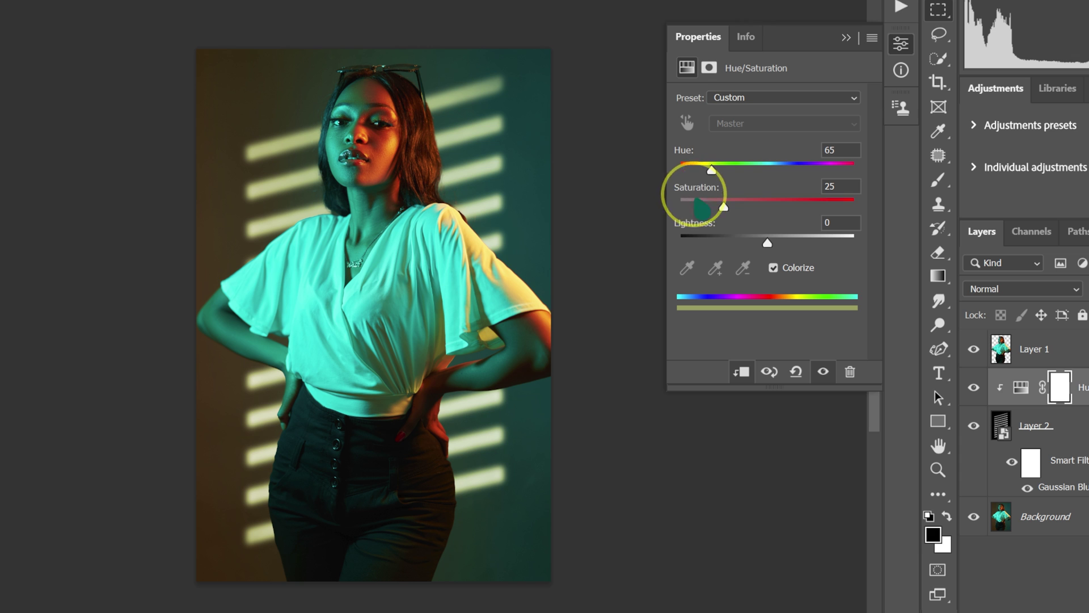
pyautogui.moveTo(724, 207); pyautogui.dragTo(858, 208)
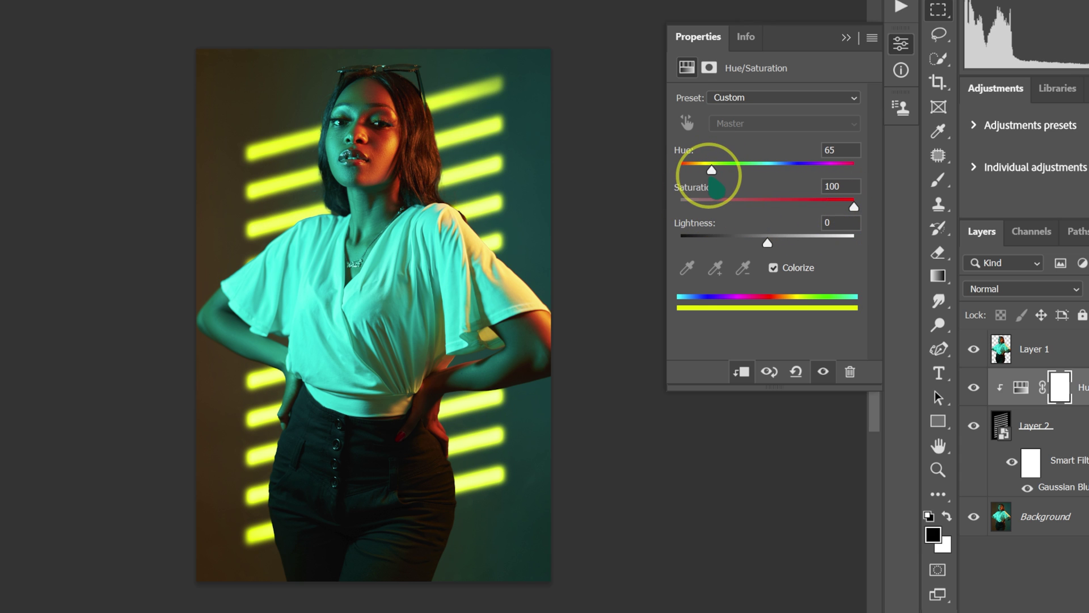
pyautogui.moveTo(711, 170); pyautogui.dragTo(850, 171)
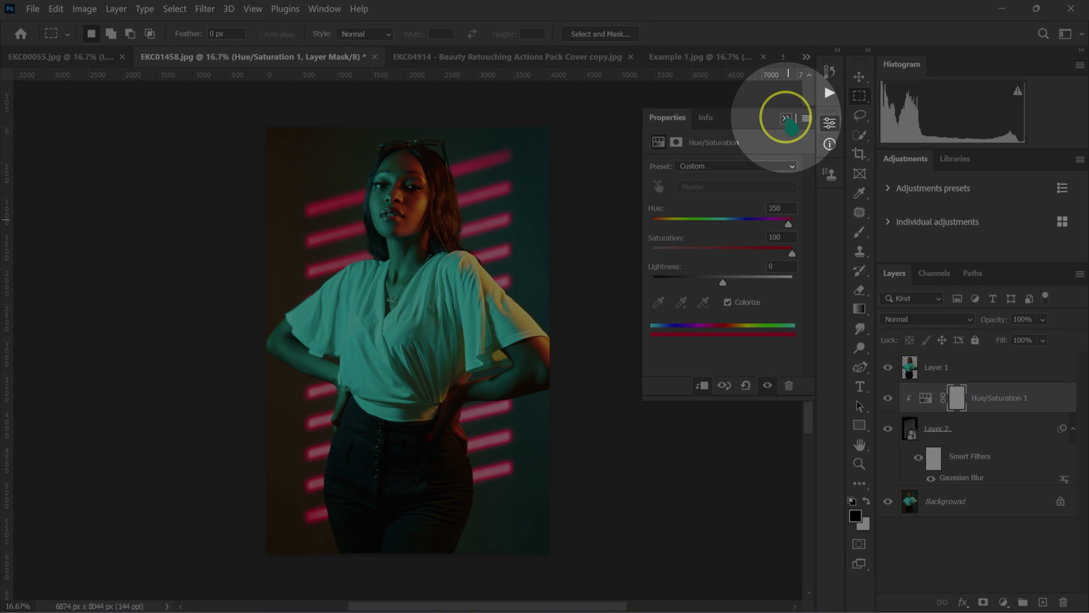
pyautogui.click(787, 120)
pyautogui.click(886, 400)
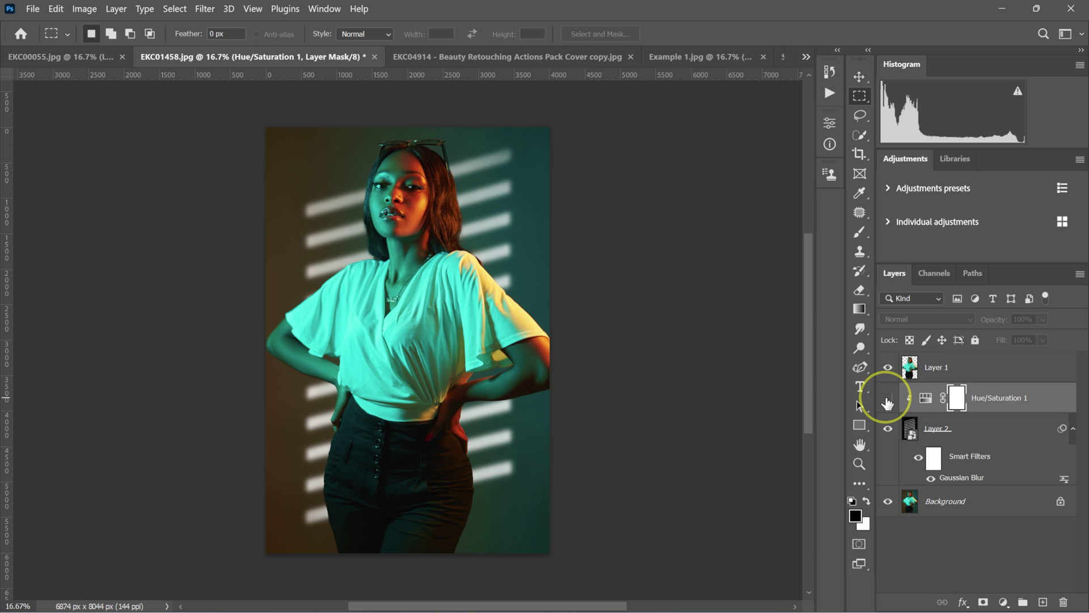
pyautogui.click(886, 399)
# With the subject Layer 1 selected, run the EK`Light Contrast action.
pyautogui.click(934, 441)
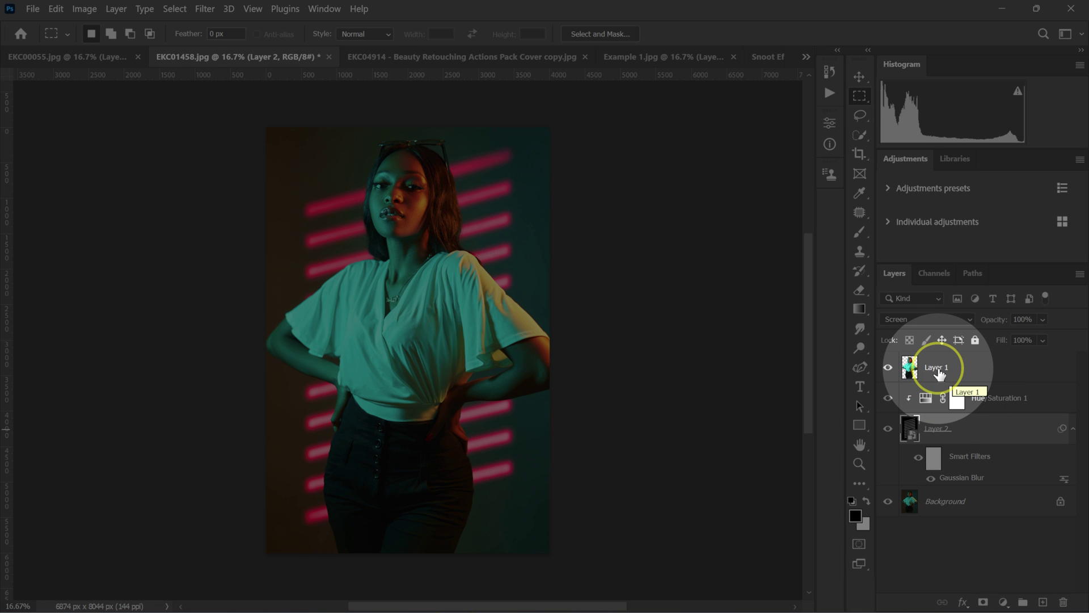
pyautogui.click(936, 369)
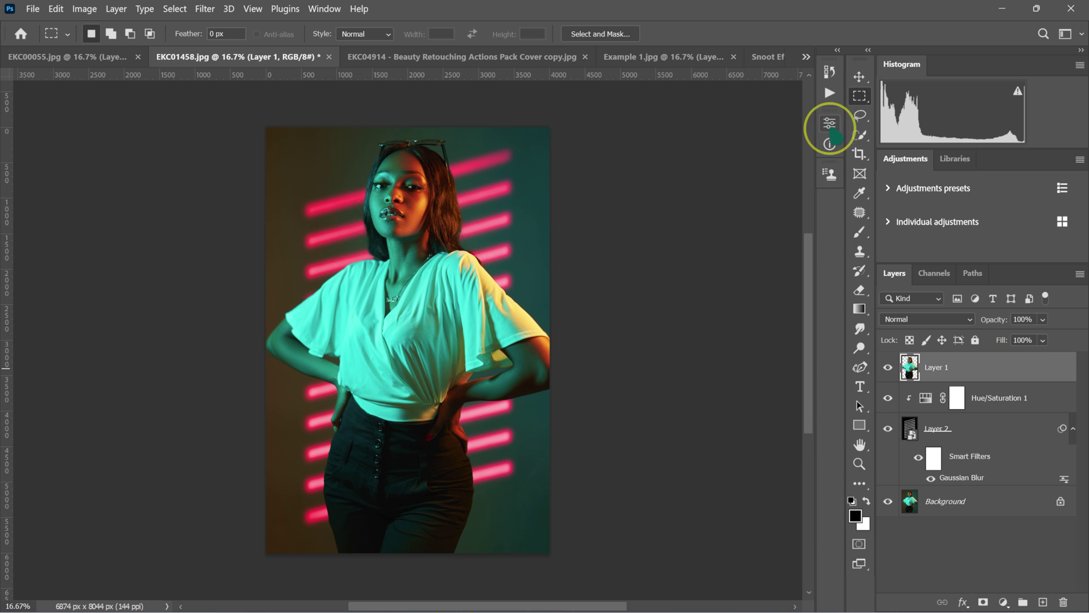
pyautogui.click(829, 93)
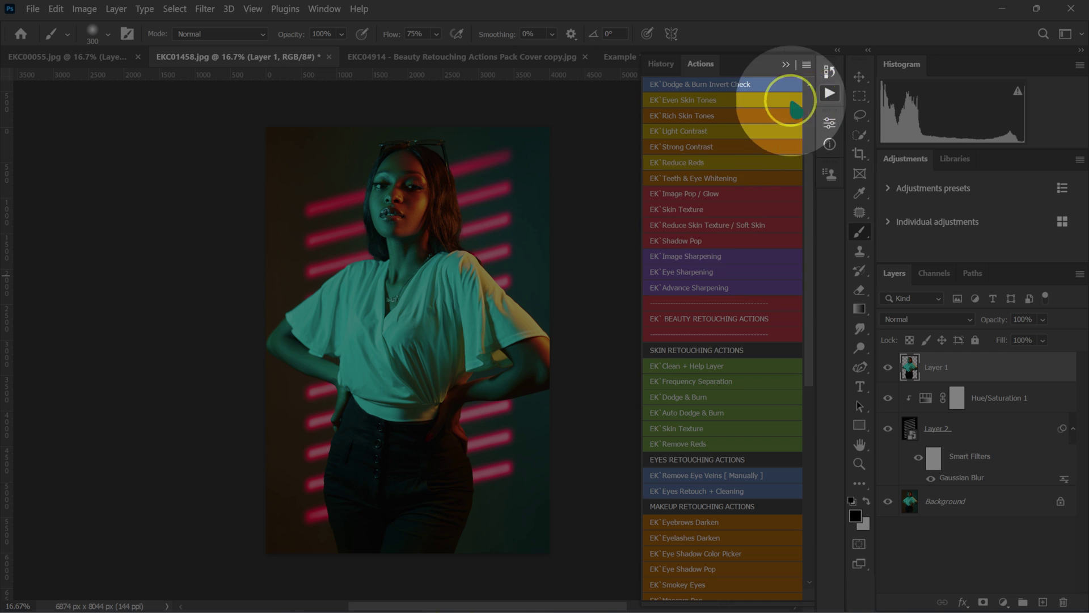
pyautogui.scroll(3, 709, 218)
pyautogui.scroll(3, 709, 221)
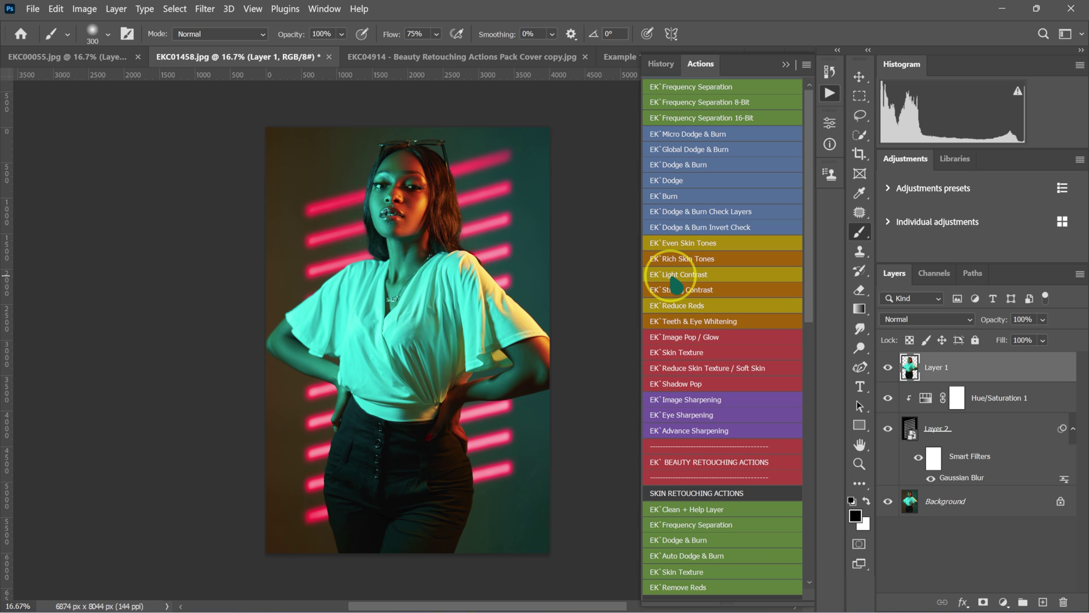
pyautogui.click(674, 275)
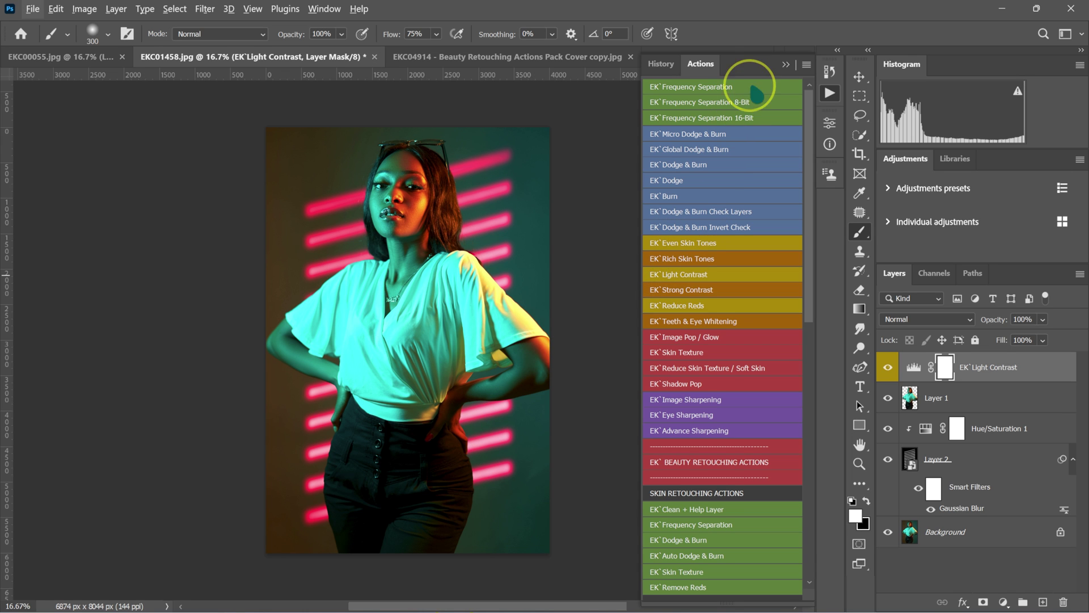
pyautogui.click(786, 64)
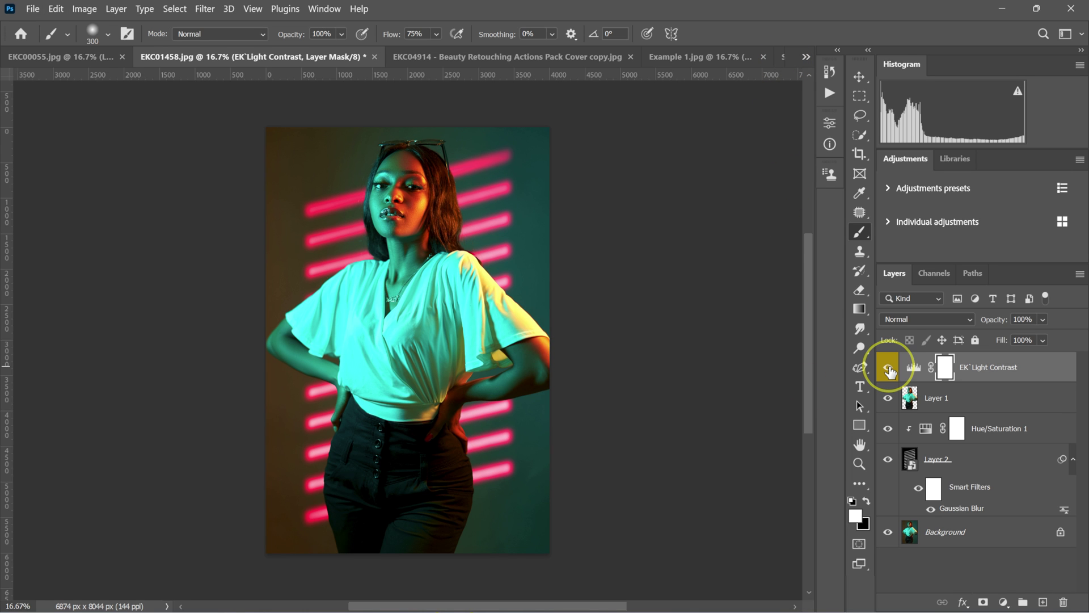
# Toggle the new contrast layer's visibility to compare, leaving it visible.
pyautogui.click(888, 369)
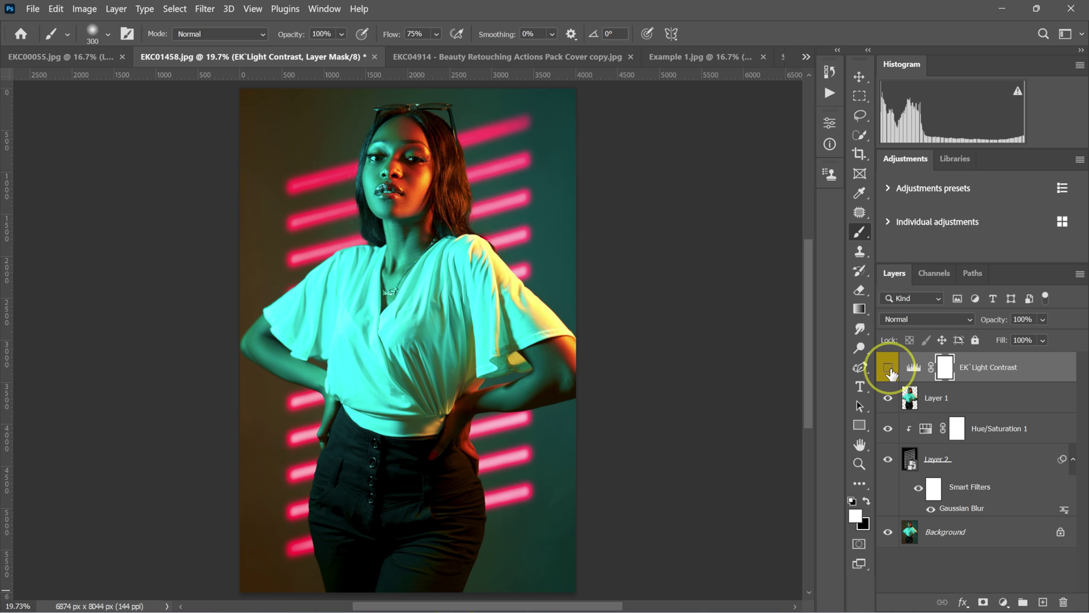
pyautogui.click(888, 369)
pyautogui.click(890, 370)
pyautogui.click(890, 370)
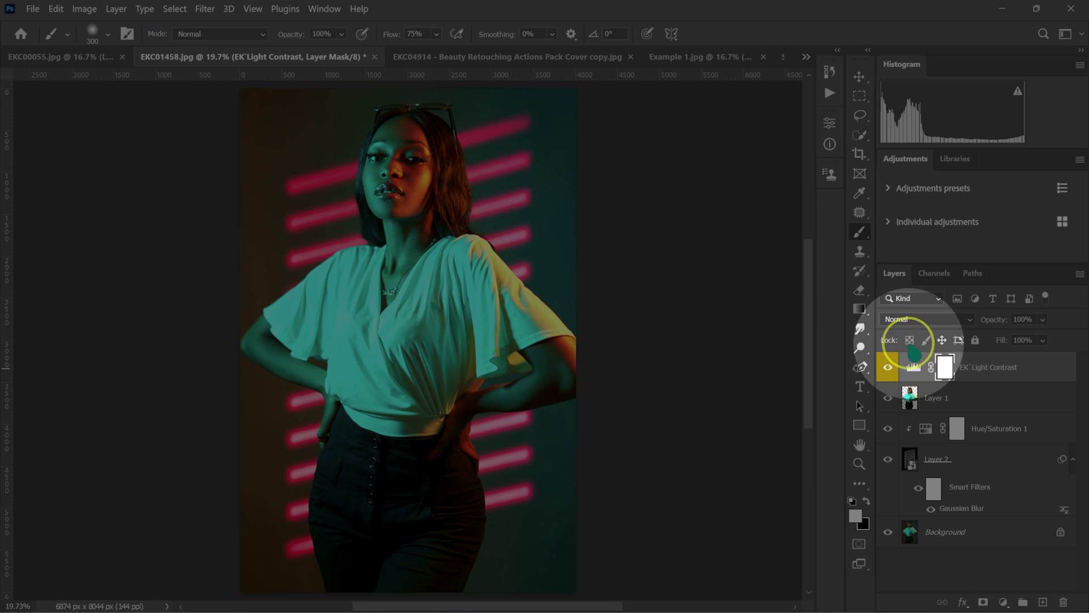
pyautogui.click(829, 92)
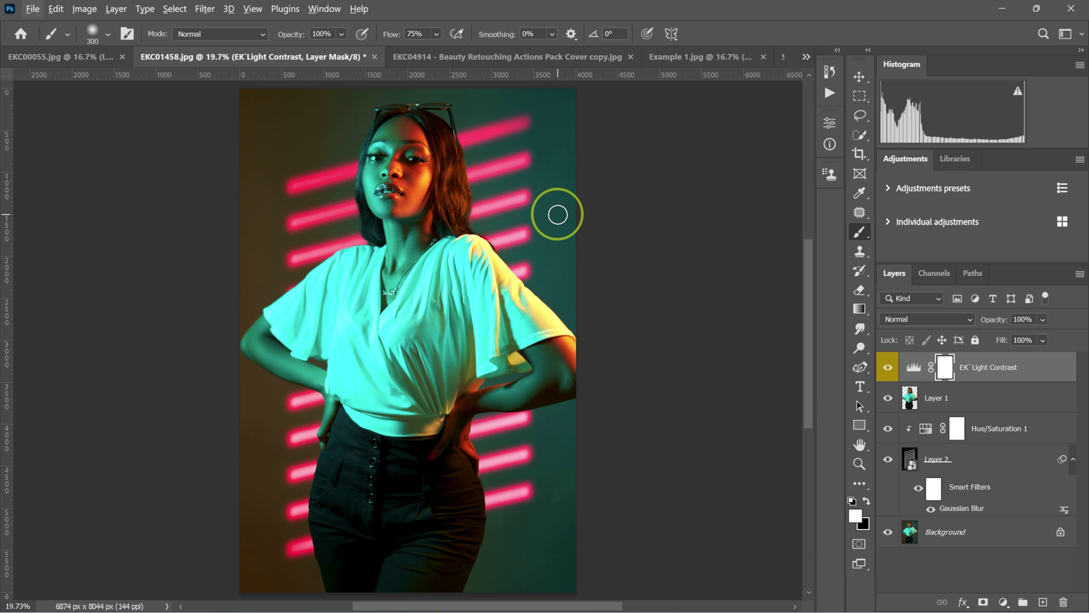
pyautogui.press('alt')
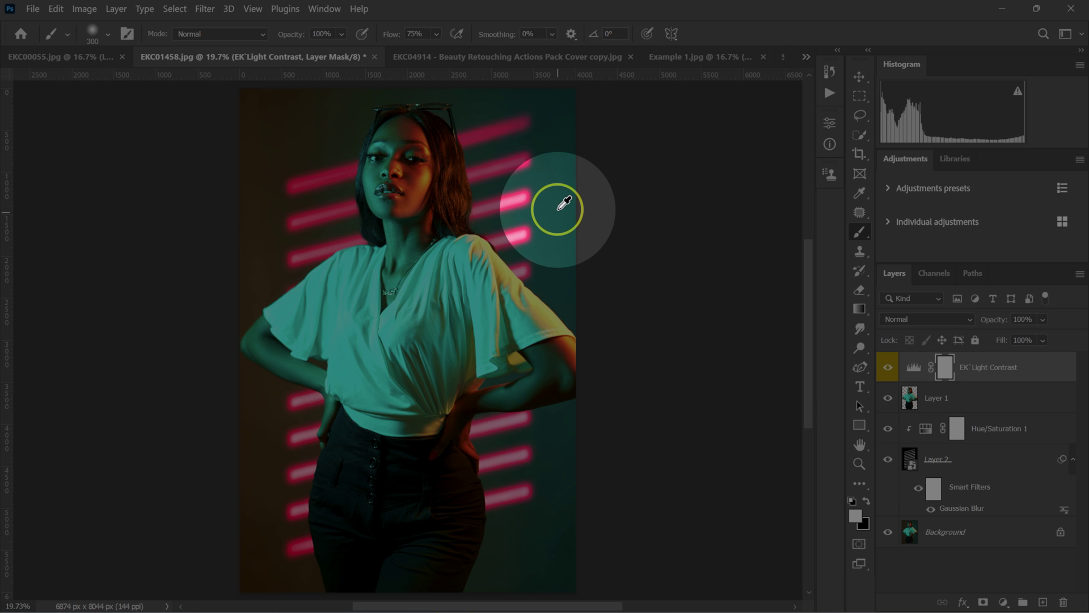